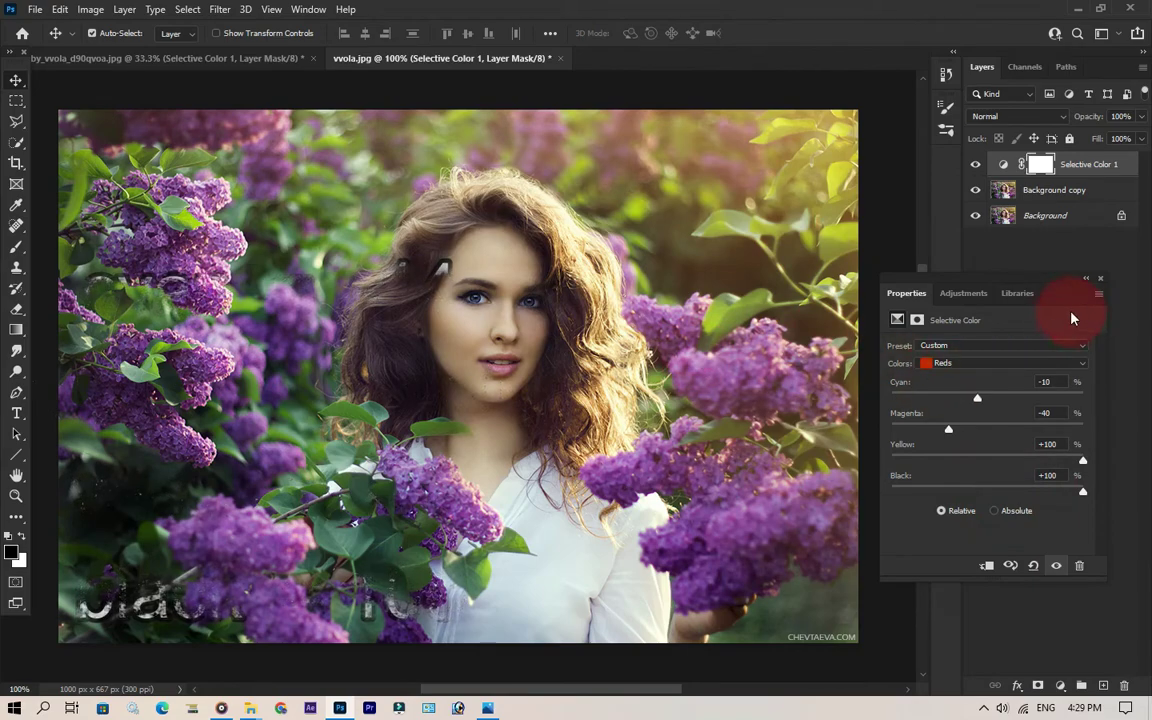
Step: Add a Gradient Map adjustment layer above the Selective Color layer, with its white stop recolored to red #ff0000
{"action": "left_click", "coordinate": [1061, 685]}
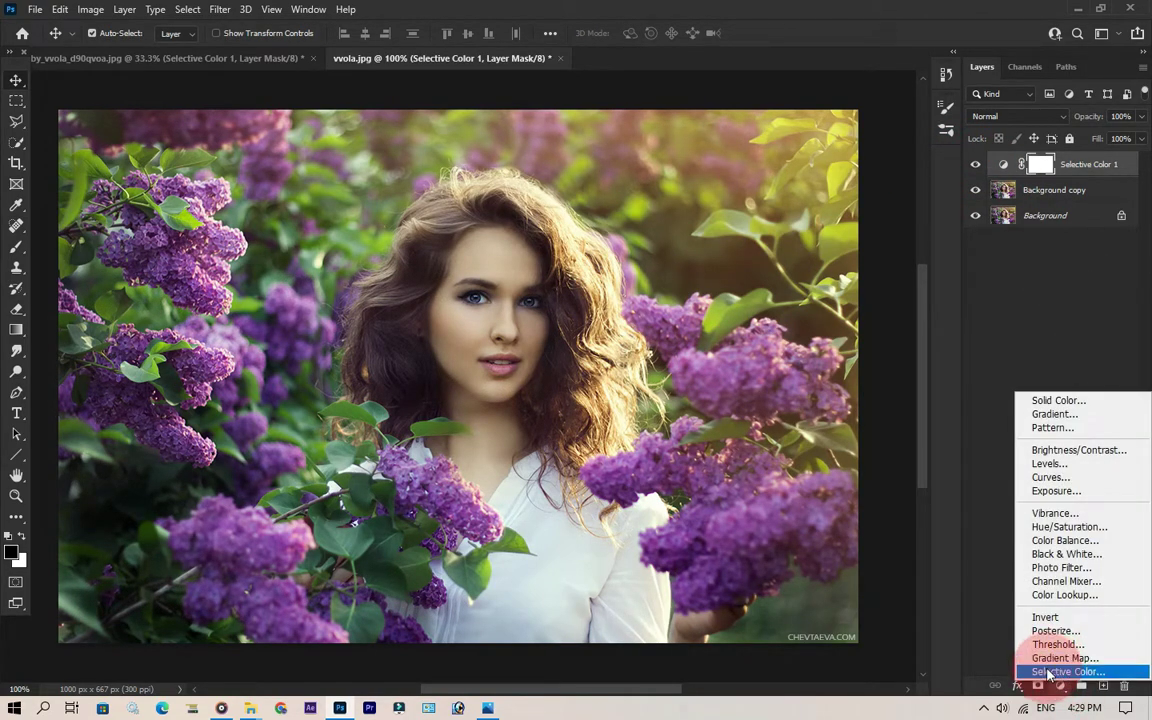
{"action": "left_click", "coordinate": [1050, 660]}
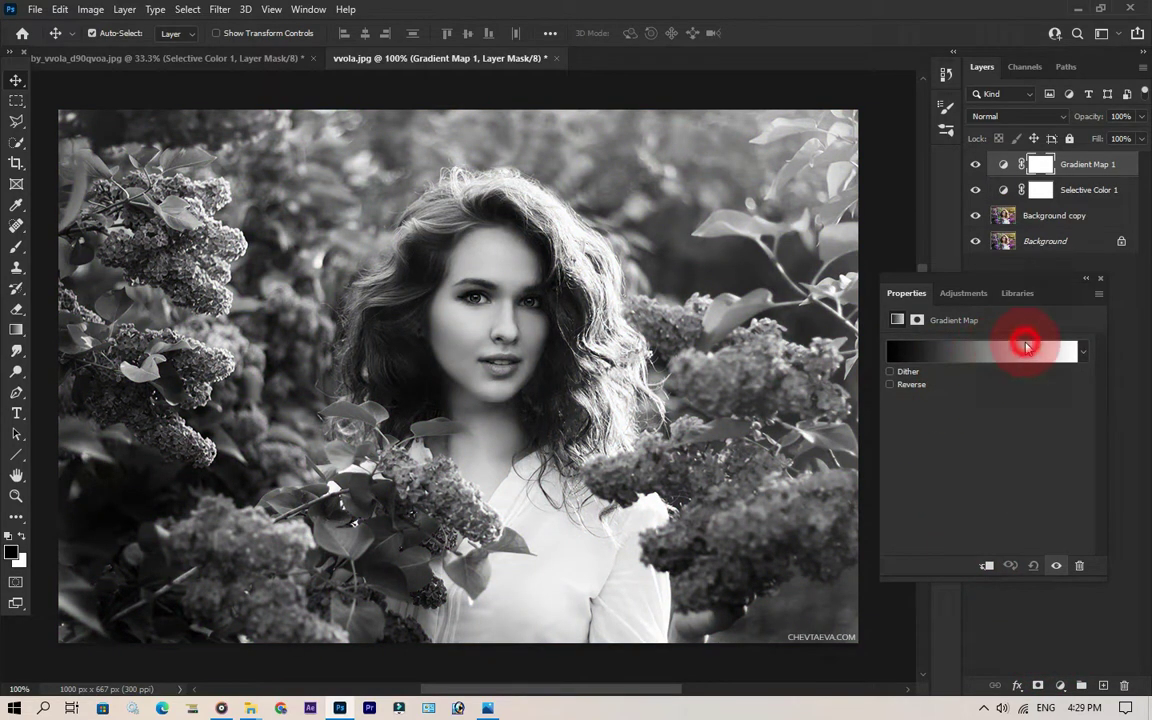
{"action": "left_click", "coordinate": [1026, 346]}
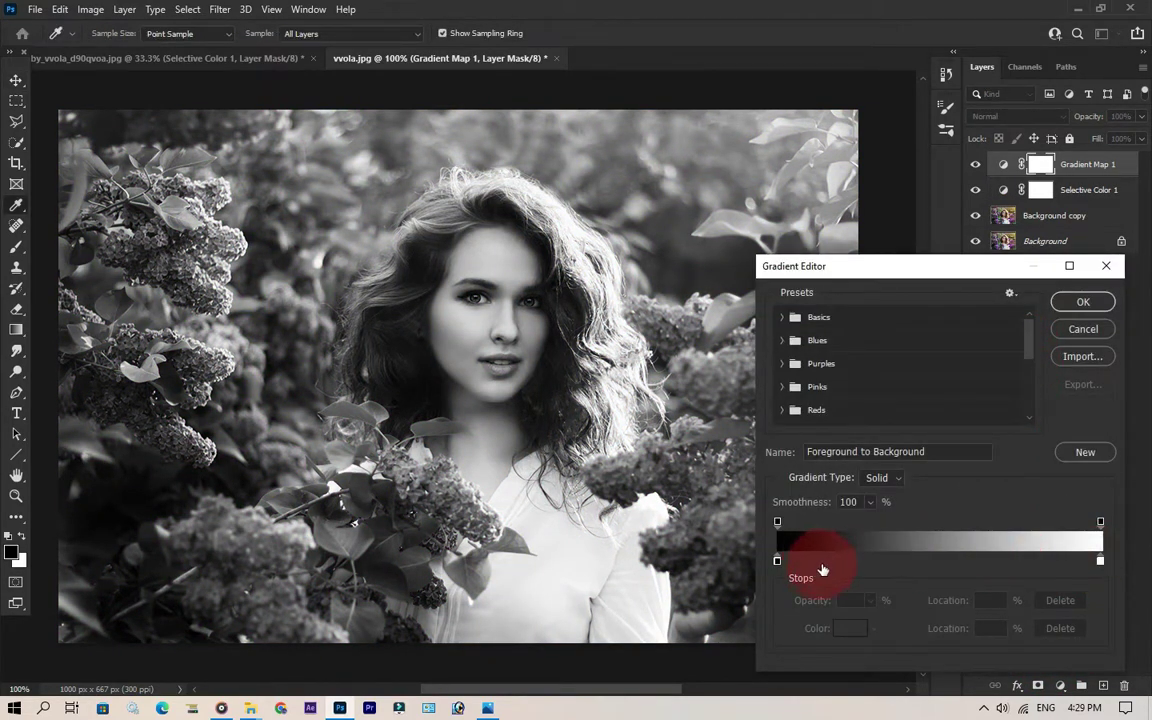
{"action": "left_click", "coordinate": [1100, 560]}
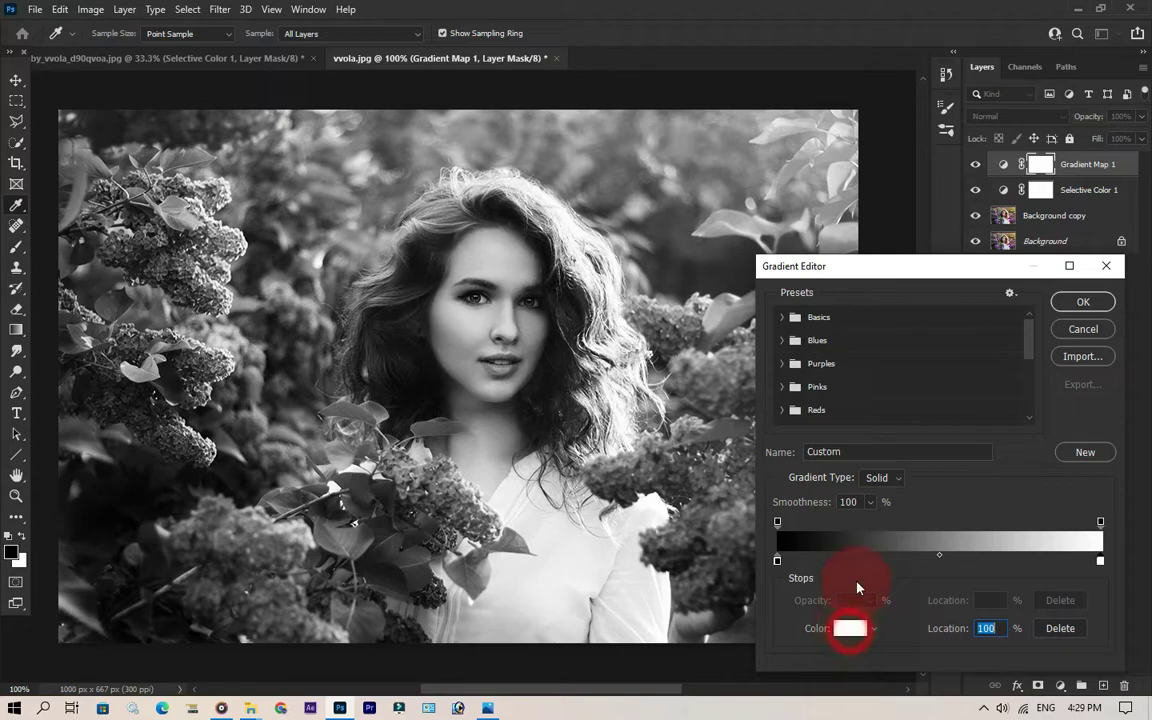
{"action": "left_click", "coordinate": [851, 622]}
{"action": "left_click_drag", "start_coordinate": [818, 478], "coordinate": [949, 340]}
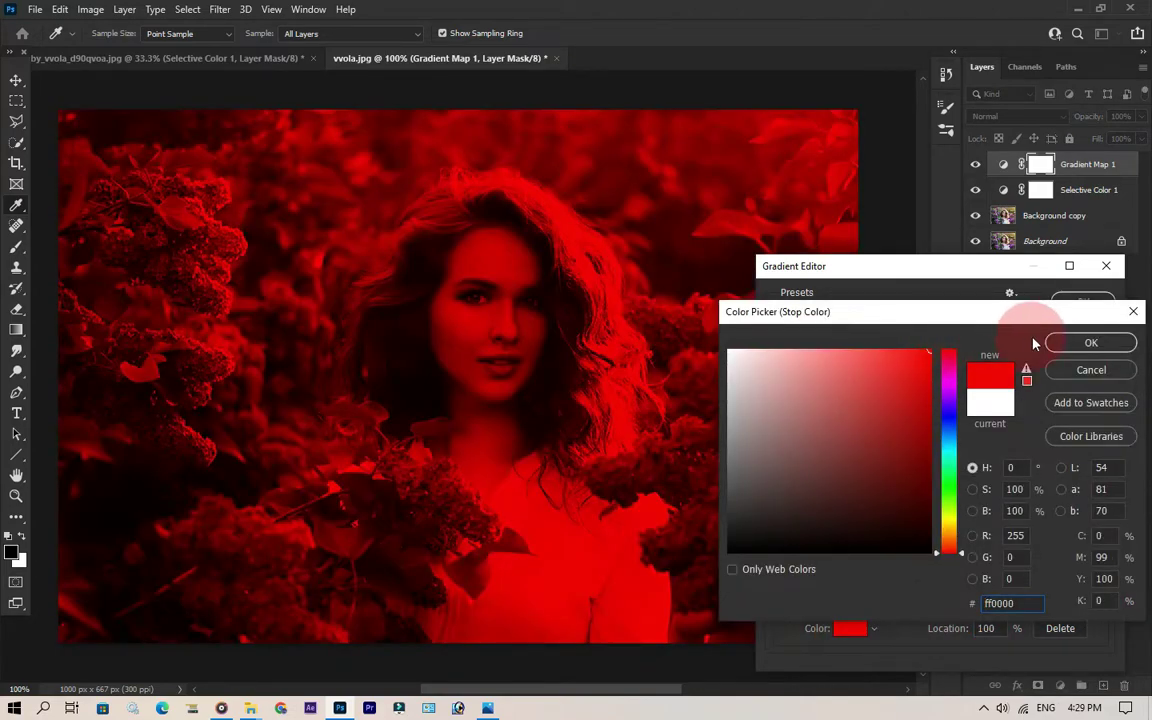
{"action": "left_click", "coordinate": [1074, 347]}
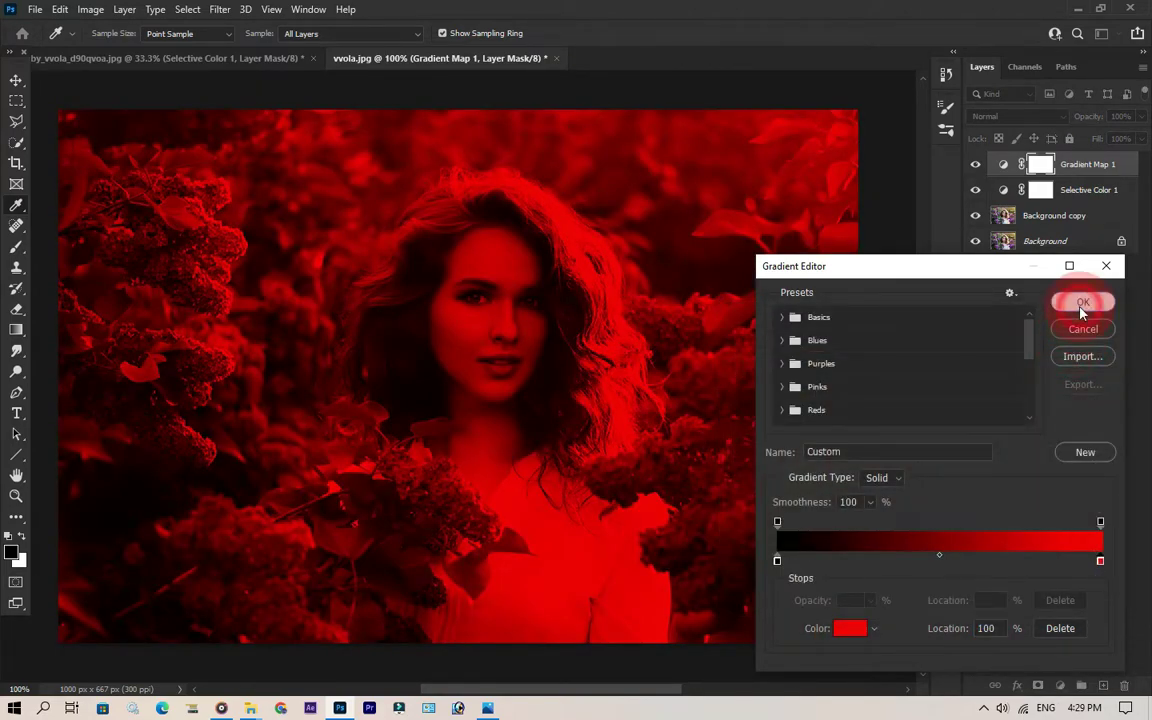
{"action": "left_click", "coordinate": [1078, 302]}
{"action": "left_click", "coordinate": [1100, 279]}
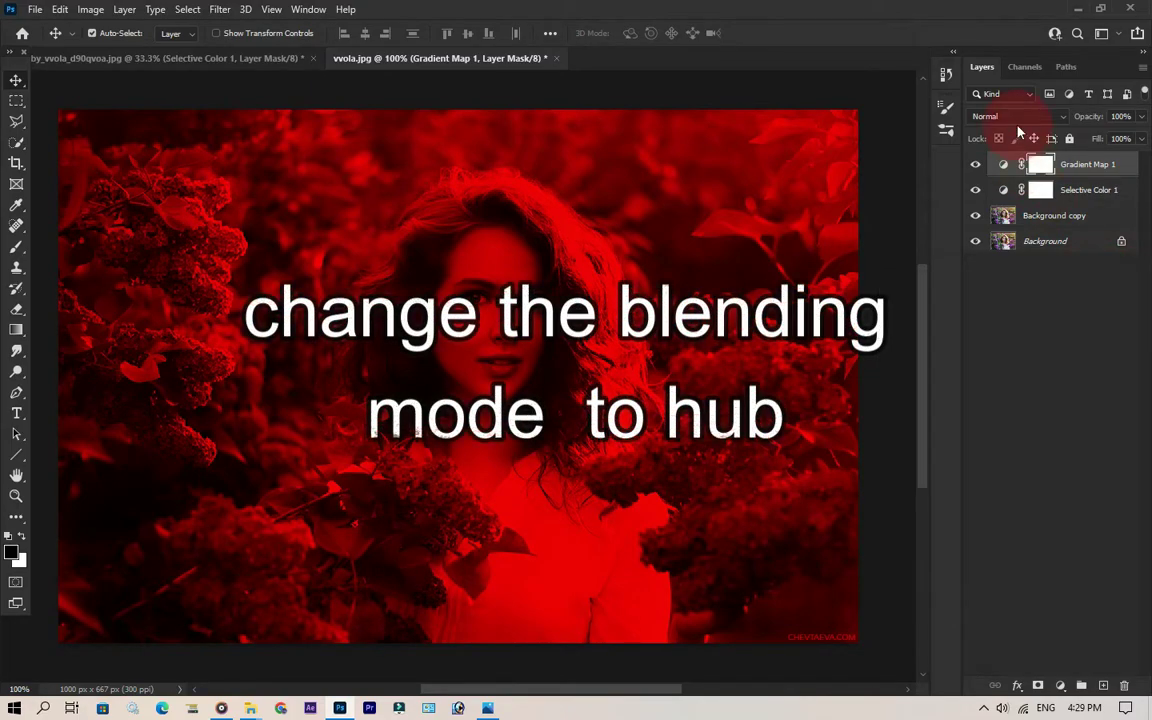
Step: Set the Gradient Map layer's blend mode to Hue, and move Selective Color 1 above it, toggling its visibility to compare
{"action": "left_click", "coordinate": [1016, 117]}
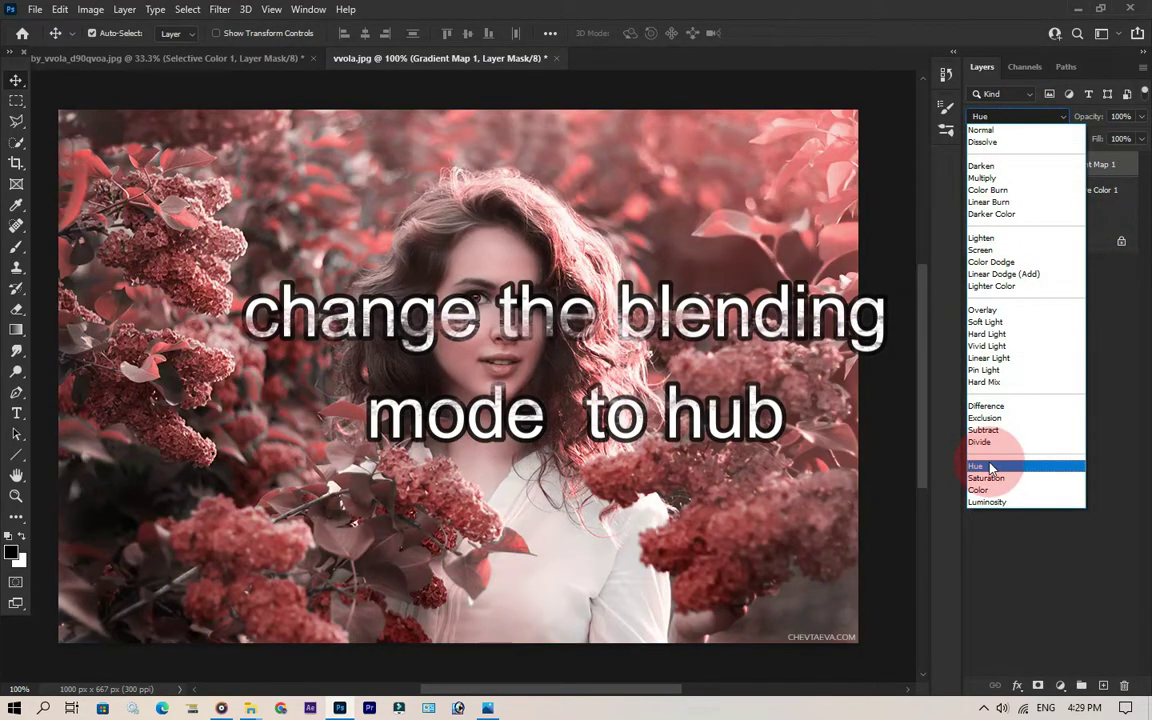
{"action": "left_click", "coordinate": [990, 468]}
{"action": "left_click_drag", "start_coordinate": [1084, 192], "coordinate": [1093, 160]}
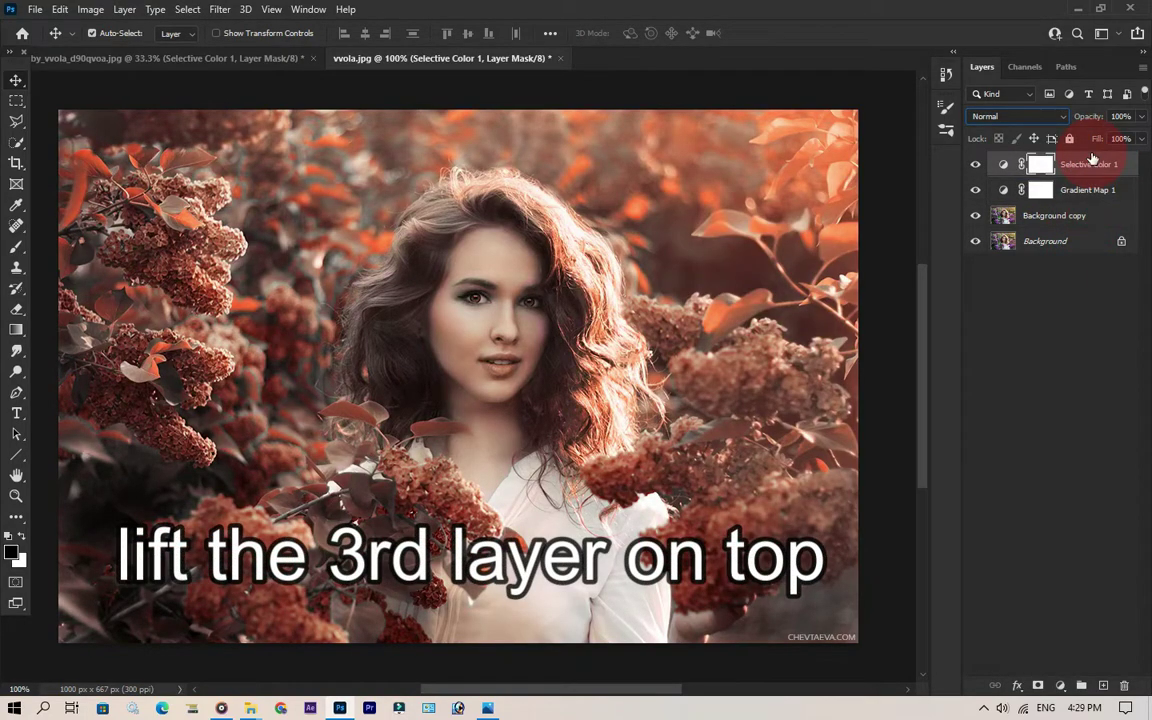
{"action": "left_click", "coordinate": [975, 164]}
{"action": "left_click", "coordinate": [975, 164]}
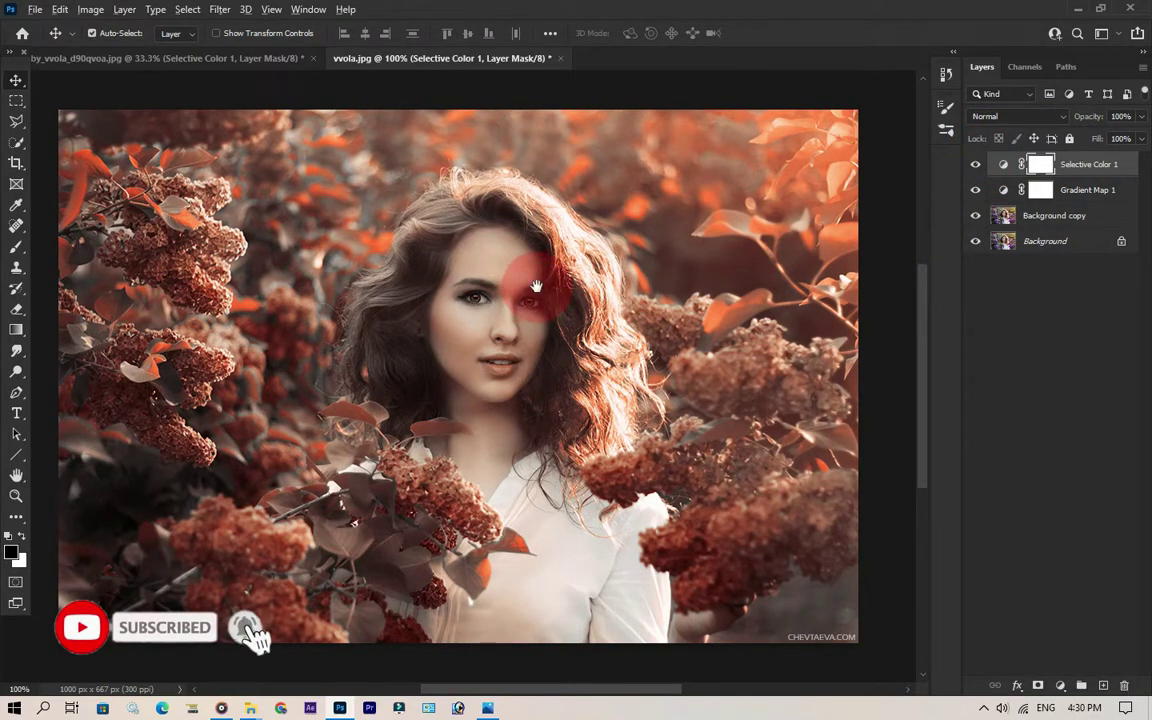
Step: Stamp all visible layers into a new top layer and open it in the Camera Raw Filter
{"action": "scroll", "coordinate": [536, 287], "scroll_direction": "down", "scroll_amount": 3}
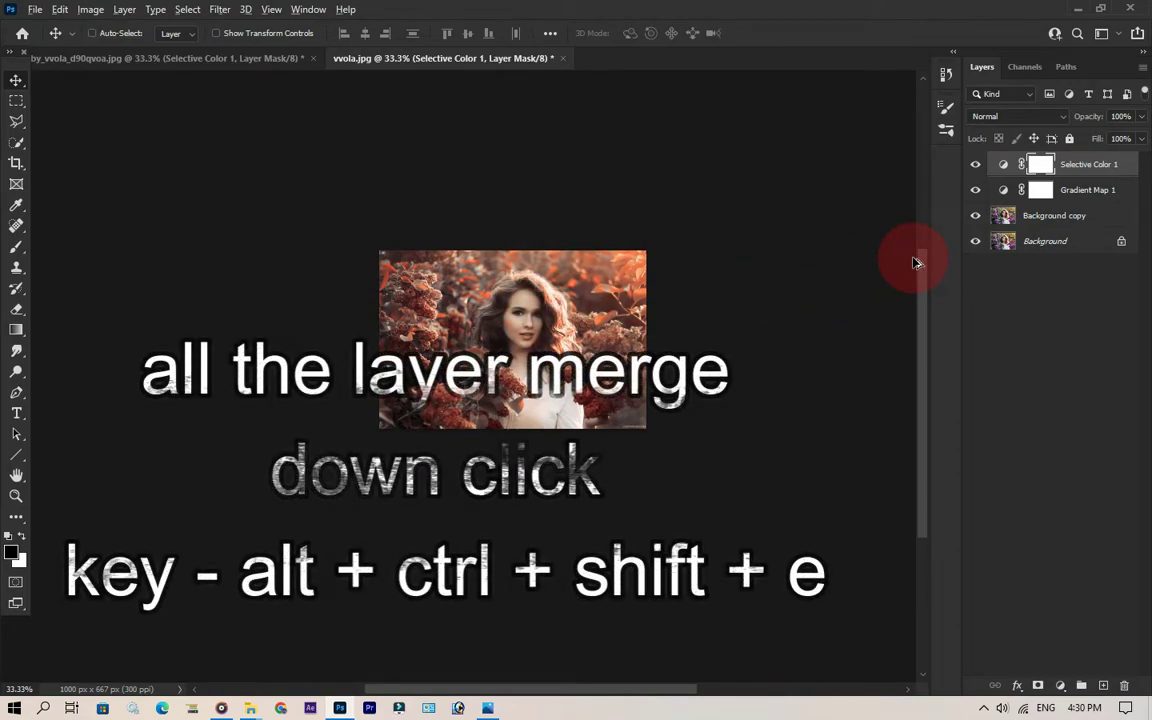
{"action": "key", "text": "ctrl+alt+shift+e"}
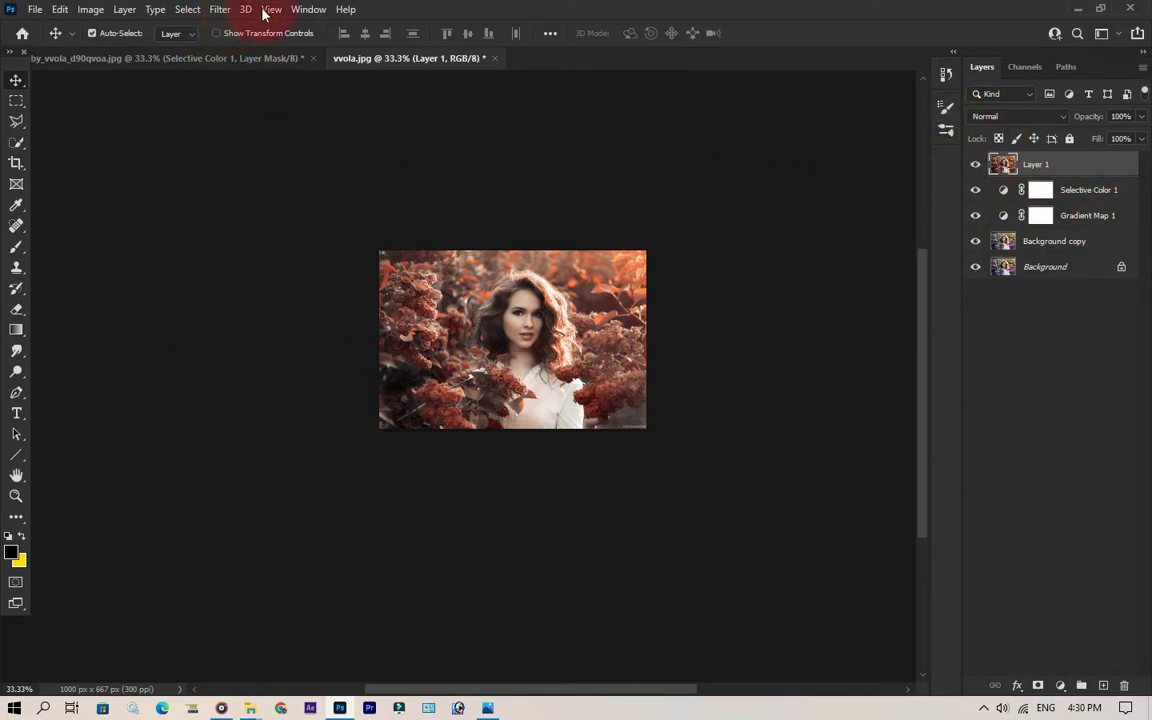
{"action": "left_click", "coordinate": [224, 14]}
{"action": "left_click", "coordinate": [258, 127]}
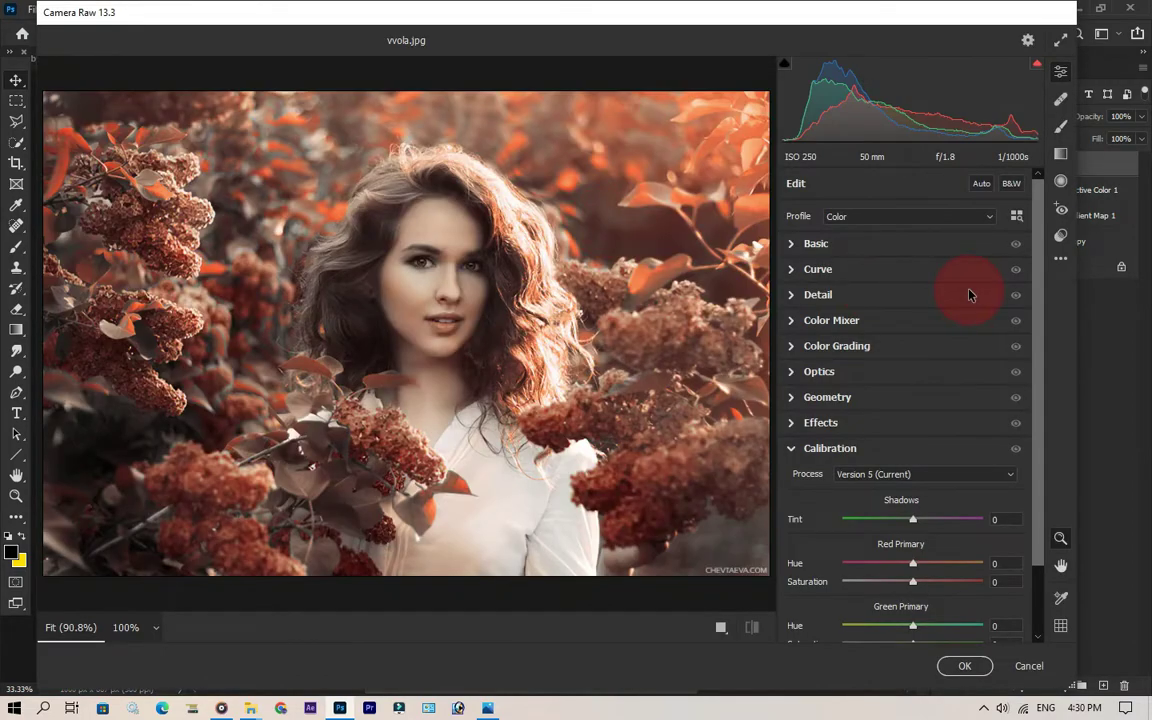
Step: In the Basic adjustments, set Temp to +5 and Contrast to +5
{"action": "left_click", "coordinate": [795, 450]}
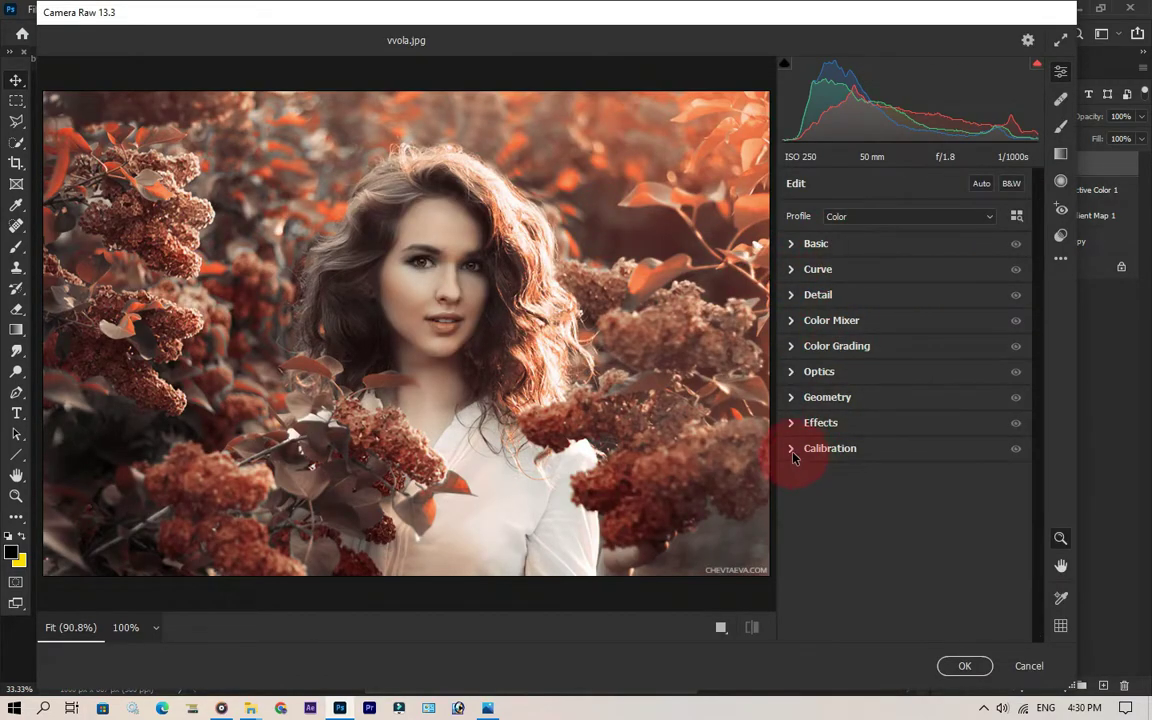
{"action": "left_click", "coordinate": [793, 450]}
{"action": "scroll", "coordinate": [870, 317], "scroll_direction": "up", "scroll_amount": 3}
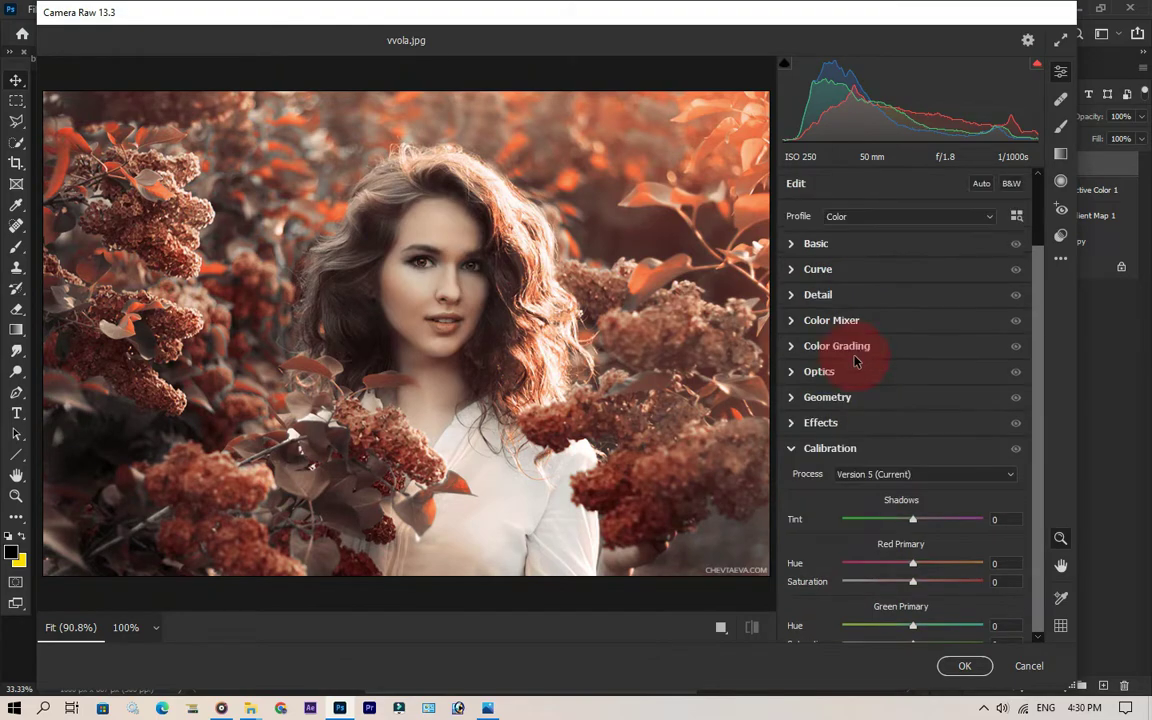
{"action": "left_click", "coordinate": [825, 244]}
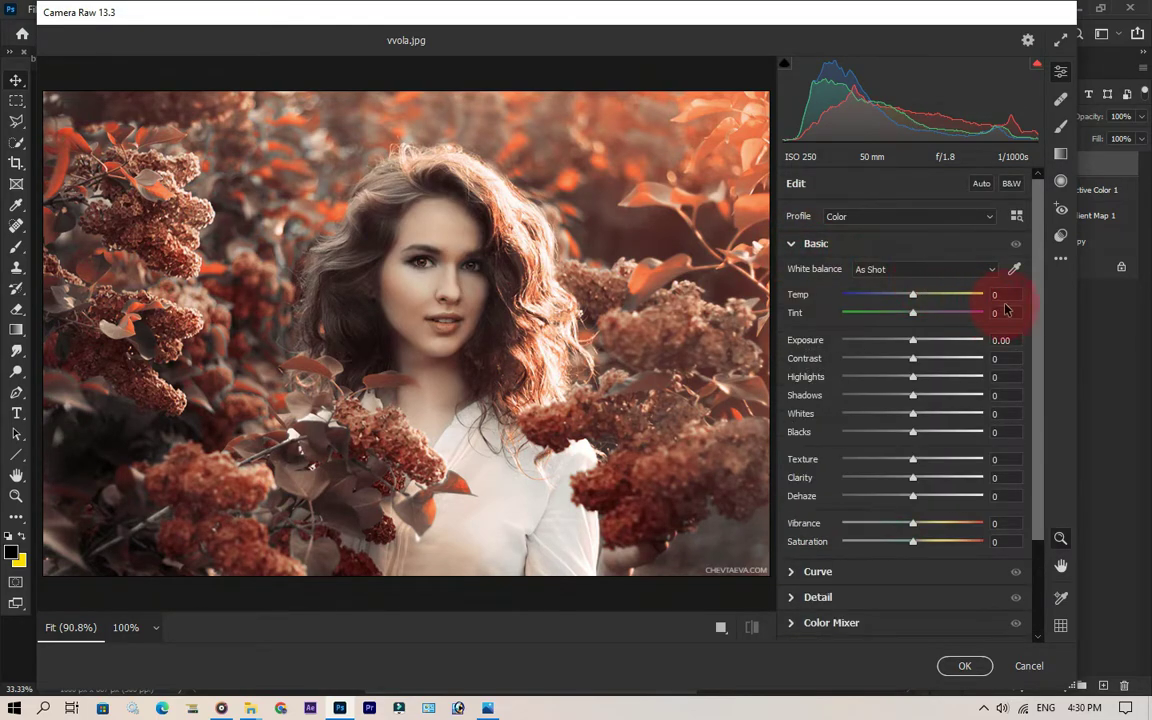
{"action": "type", "text": "5"}
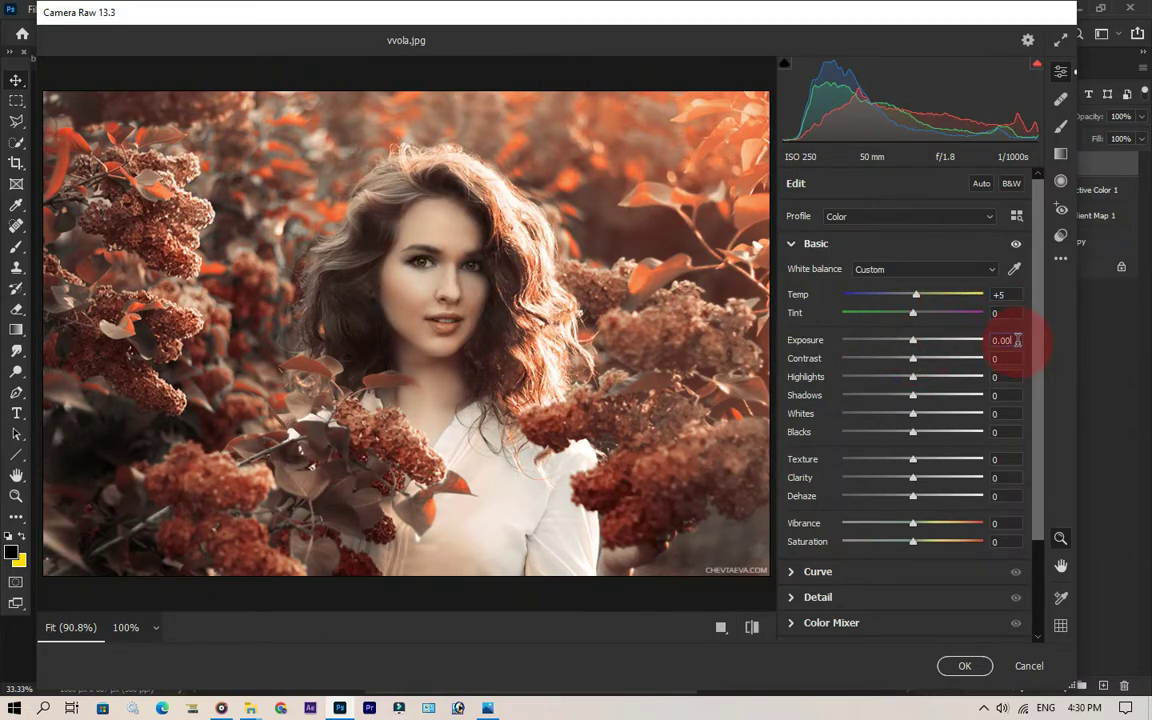
{"action": "left_click_drag", "start_coordinate": [913, 358], "coordinate": [918, 358]}
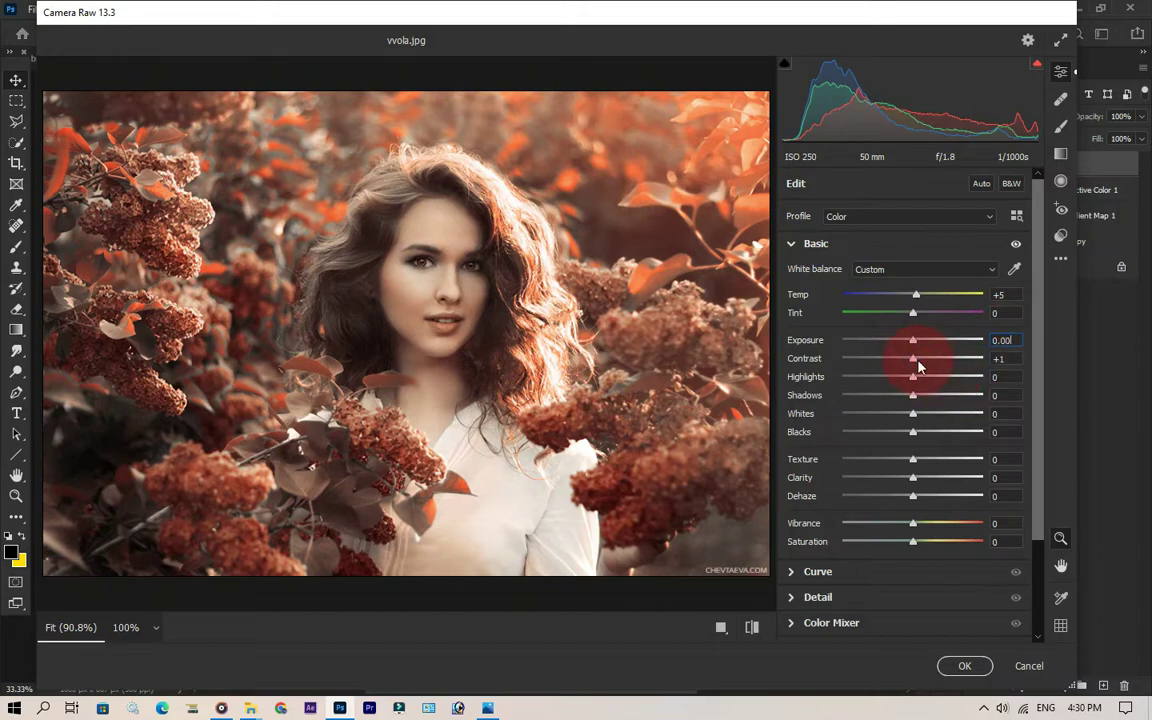
{"action": "left_click", "coordinate": [920, 362]}
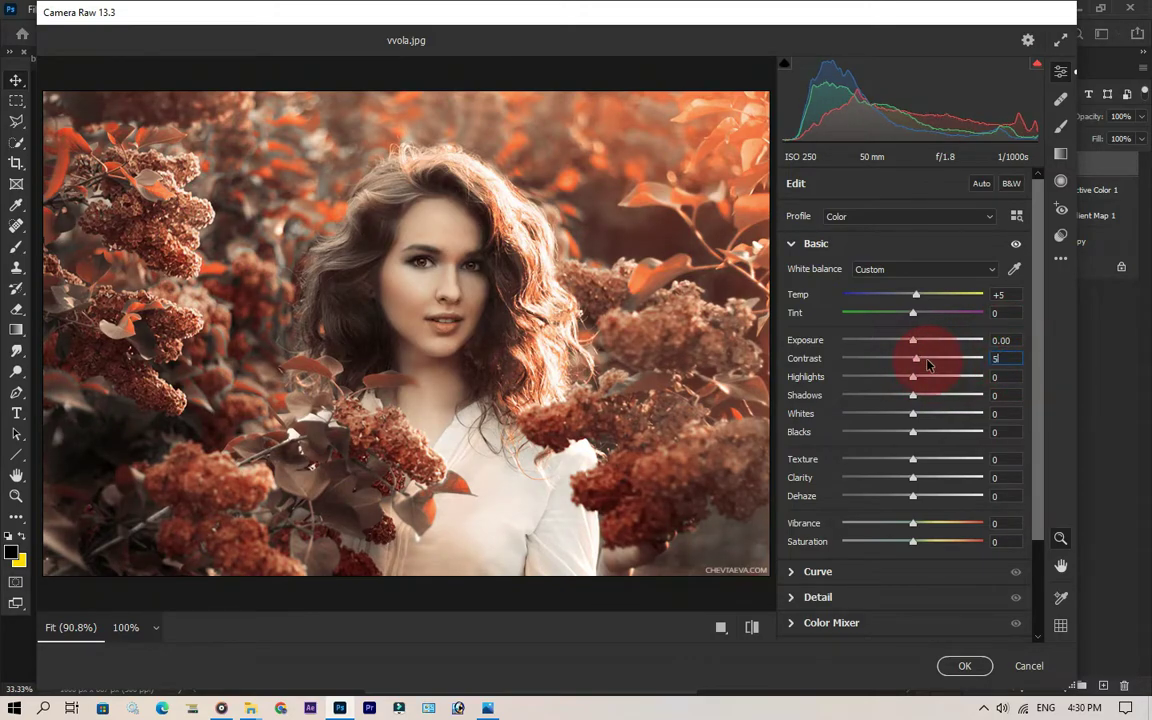
Step: Set Highlights to +5, Shadows to -10 and Clarity to +5 in the Basic adjustments
{"action": "left_click_drag", "start_coordinate": [918, 380], "coordinate": [921, 410]}
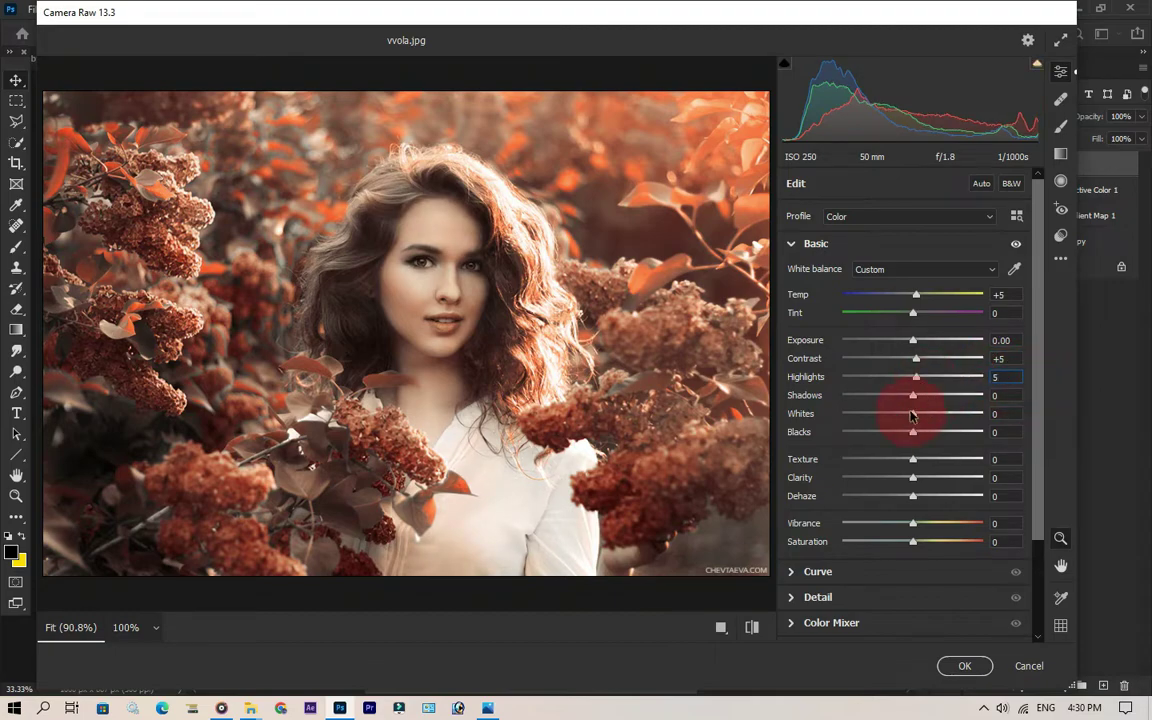
{"action": "left_click", "coordinate": [1003, 395]}
{"action": "type", "text": "-10"}
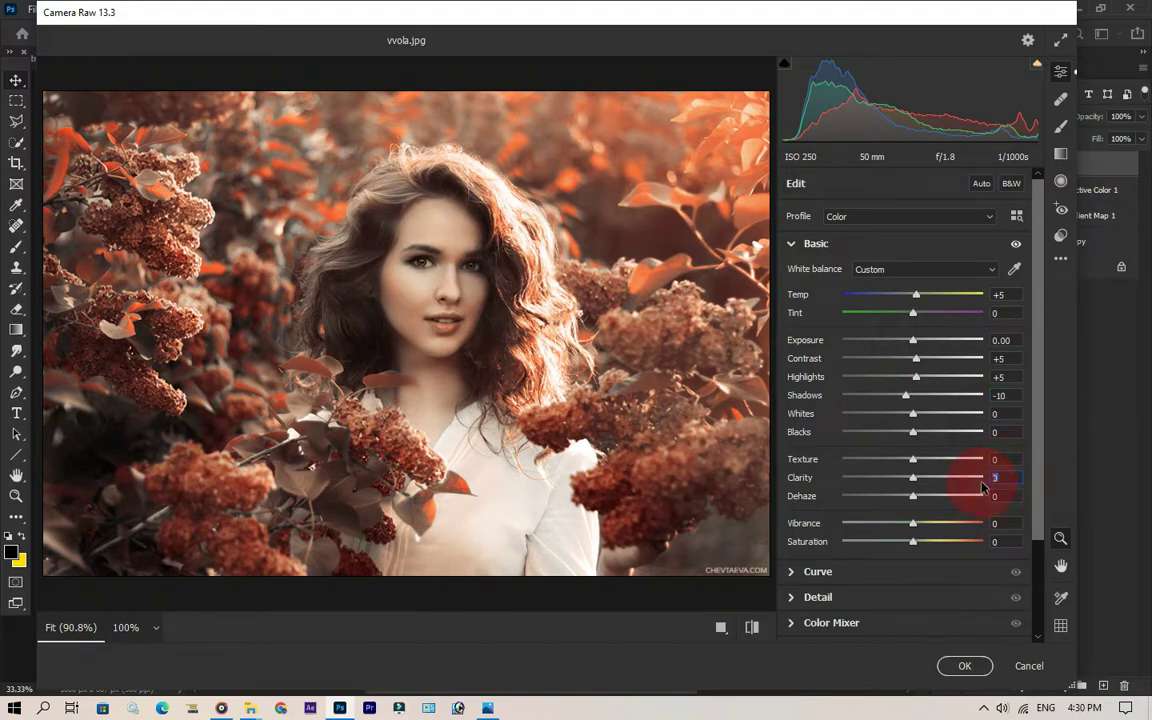
{"action": "left_click", "coordinate": [983, 487]}
{"action": "type", "text": "5"}
Step: Set the Optics vignette to -30
{"action": "scroll", "coordinate": [930, 400], "scroll_direction": "down", "scroll_amount": 3}
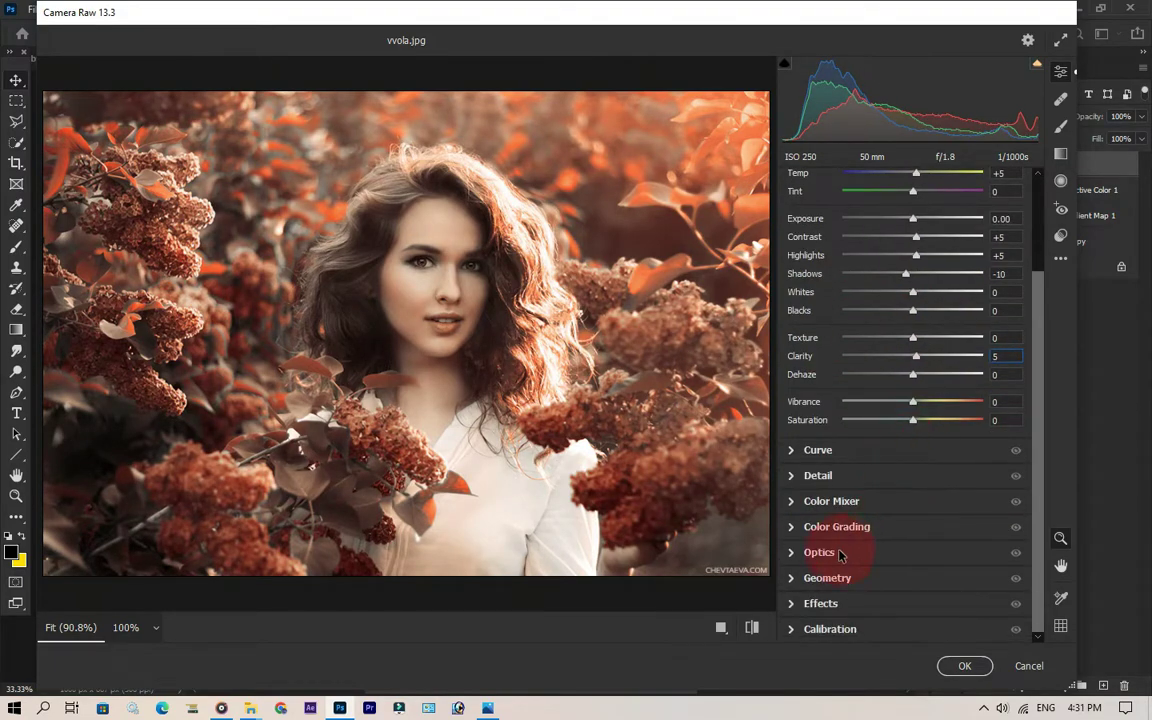
{"action": "left_click", "coordinate": [838, 554]}
{"action": "left_click_drag", "start_coordinate": [902, 428], "coordinate": [895, 424]}
{"action": "left_click", "coordinate": [1001, 423]}
{"action": "left_click_drag", "start_coordinate": [1001, 423], "coordinate": [965, 442]}
{"action": "type", "text": "-30"}
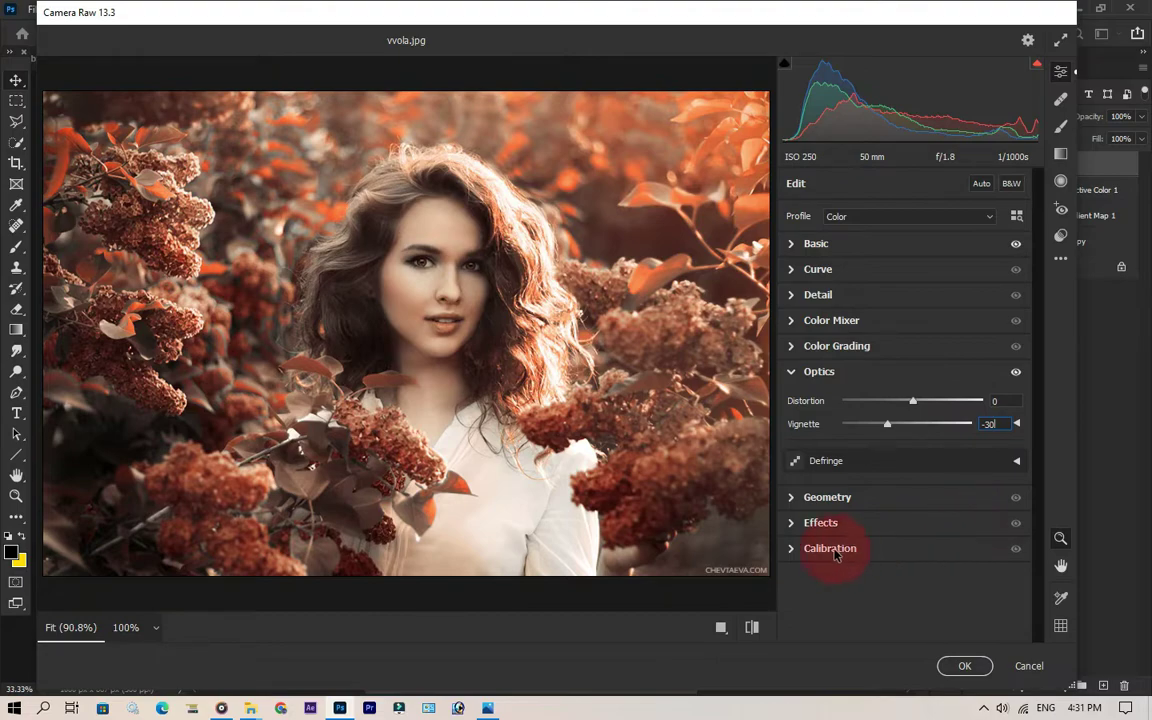
Step: Calibrate the colors with Red Primary hue +50, Green Primary hue +3 and Blue Primary hue -50, and apply the Camera Raw edits
{"action": "left_click", "coordinate": [830, 552]}
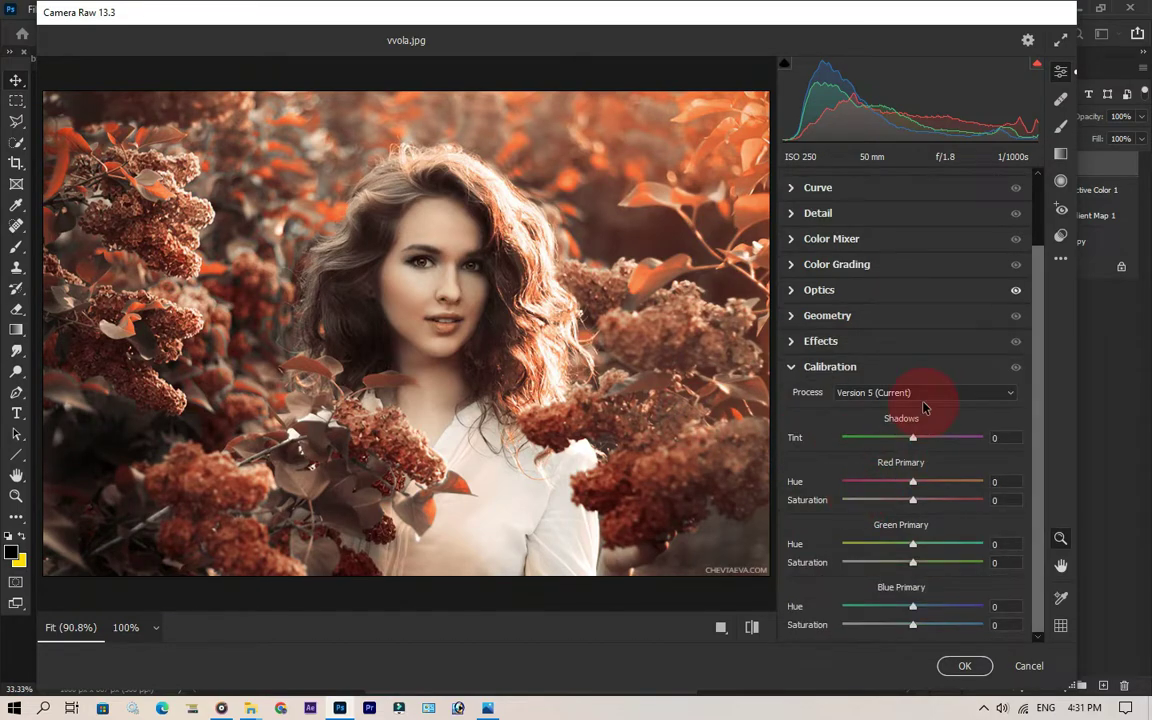
{"action": "left_click", "coordinate": [1012, 482]}
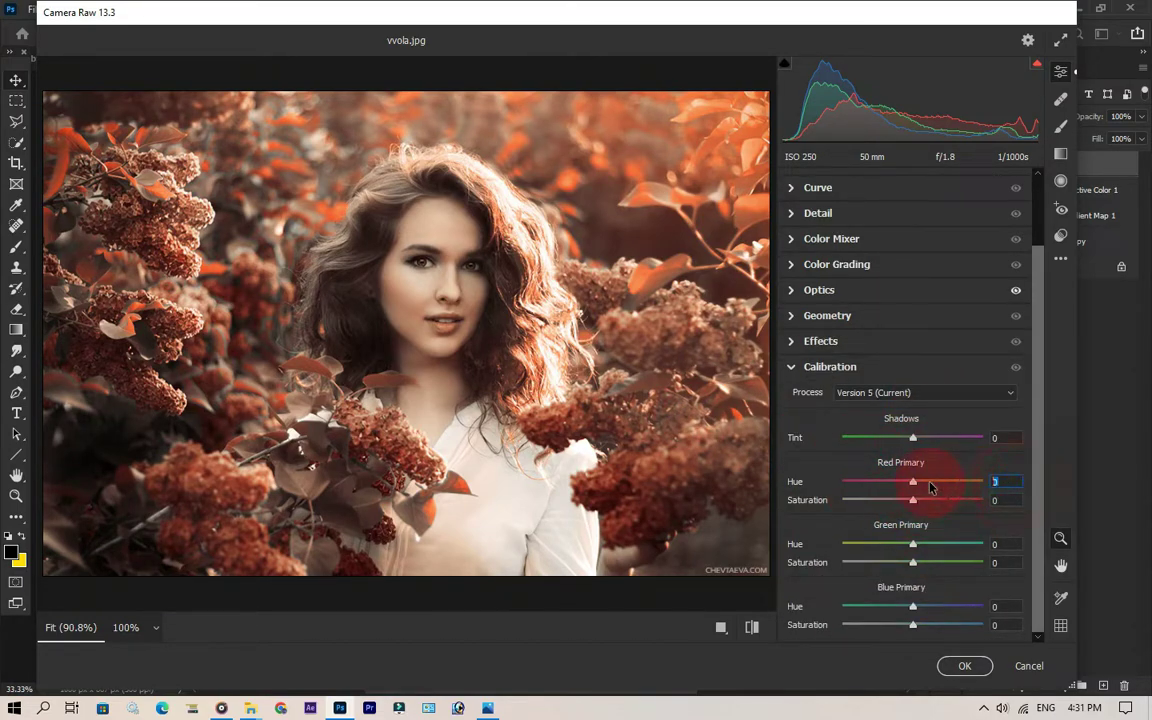
{"action": "type", "text": "80"}
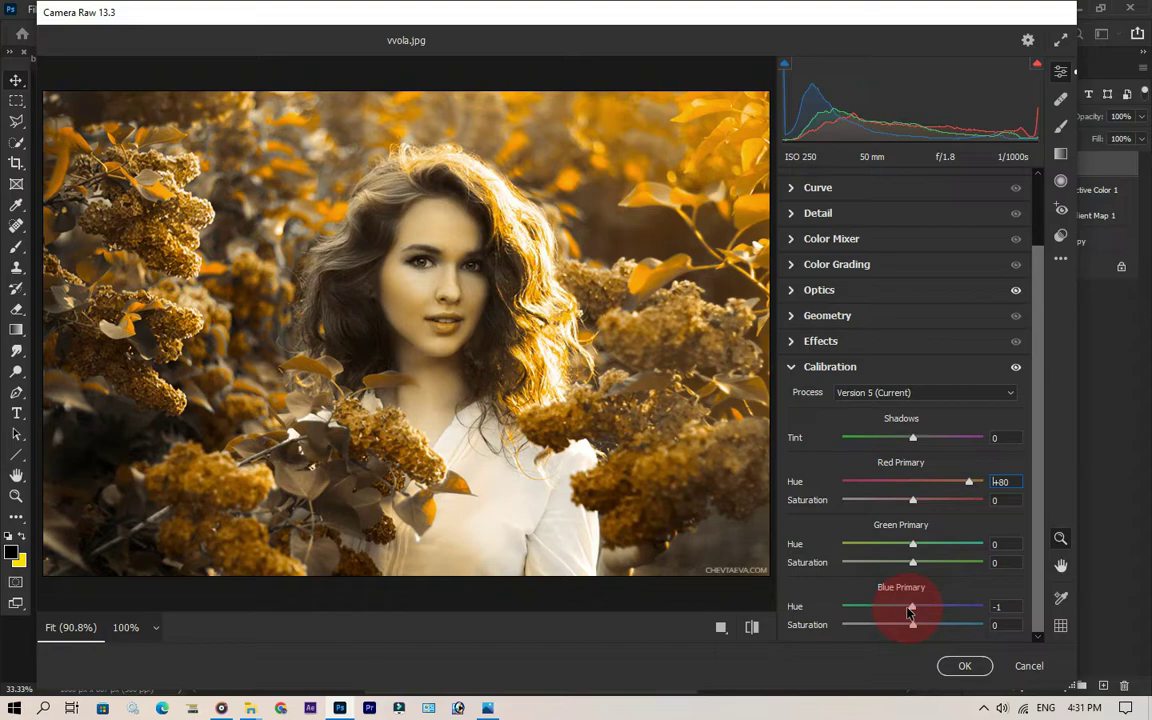
{"action": "left_click_drag", "start_coordinate": [884, 613], "coordinate": [844, 612]}
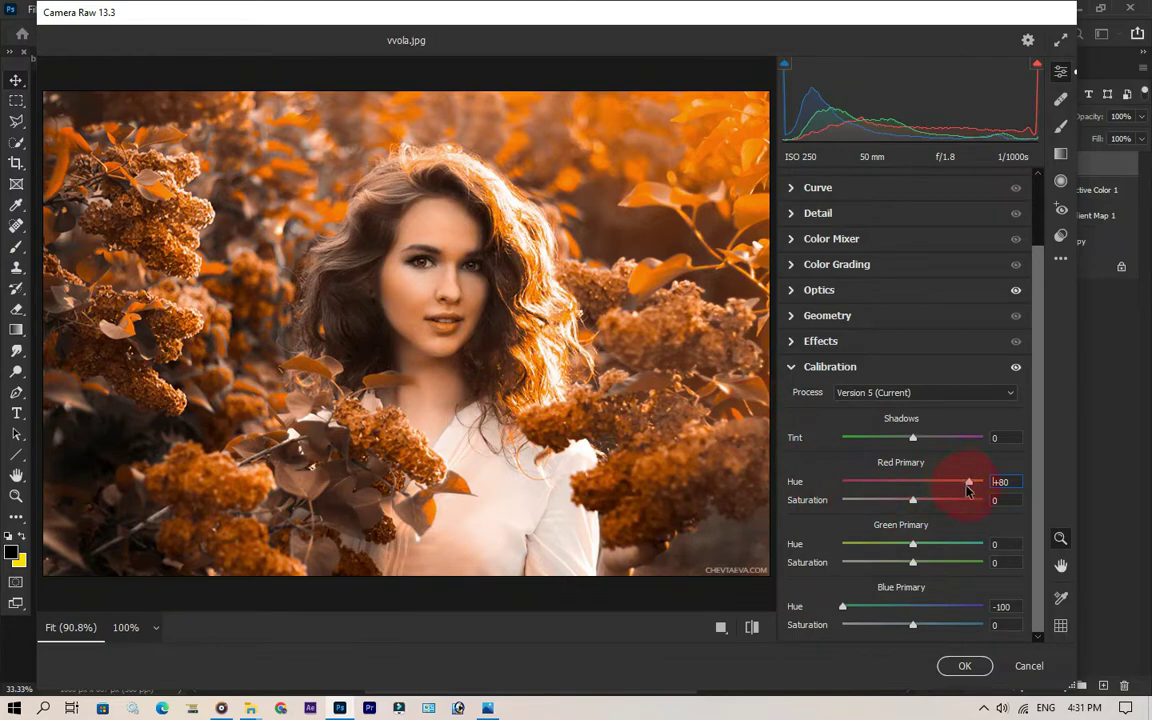
{"action": "left_click_drag", "start_coordinate": [981, 486], "coordinate": [956, 486]}
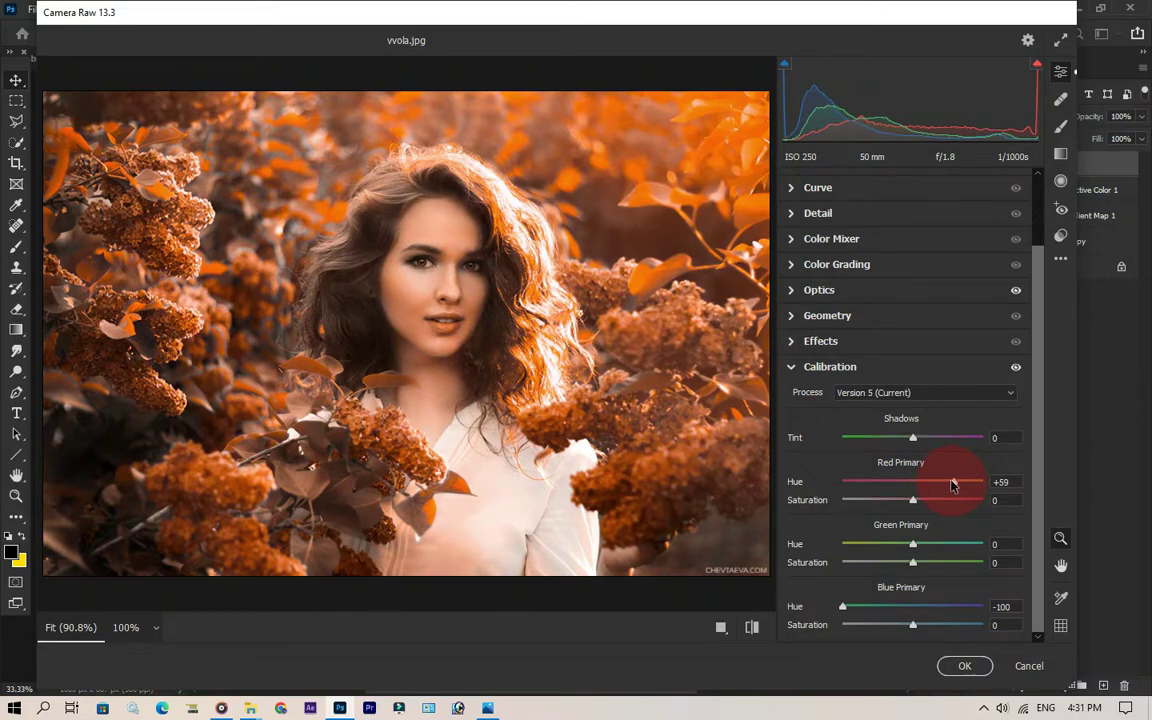
{"action": "left_click_drag", "start_coordinate": [846, 611], "coordinate": [980, 626]}
{"action": "left_click", "coordinate": [1010, 606]}
{"action": "type", "text": "-50"}
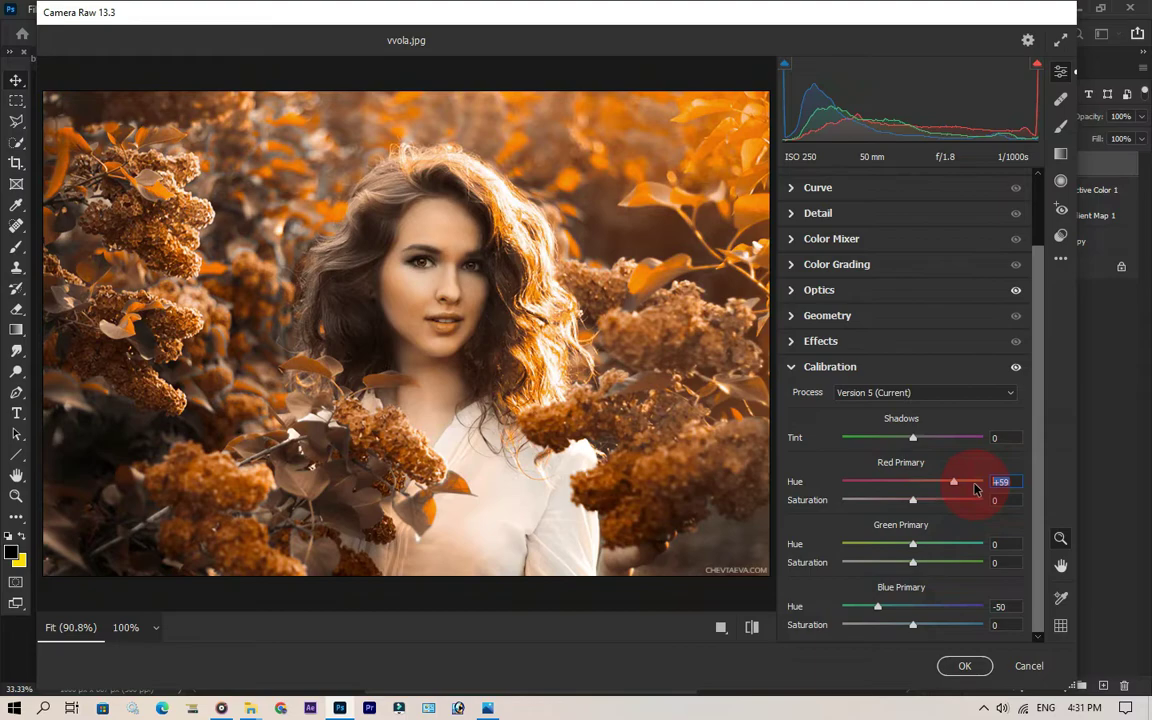
{"action": "type", "text": "50"}
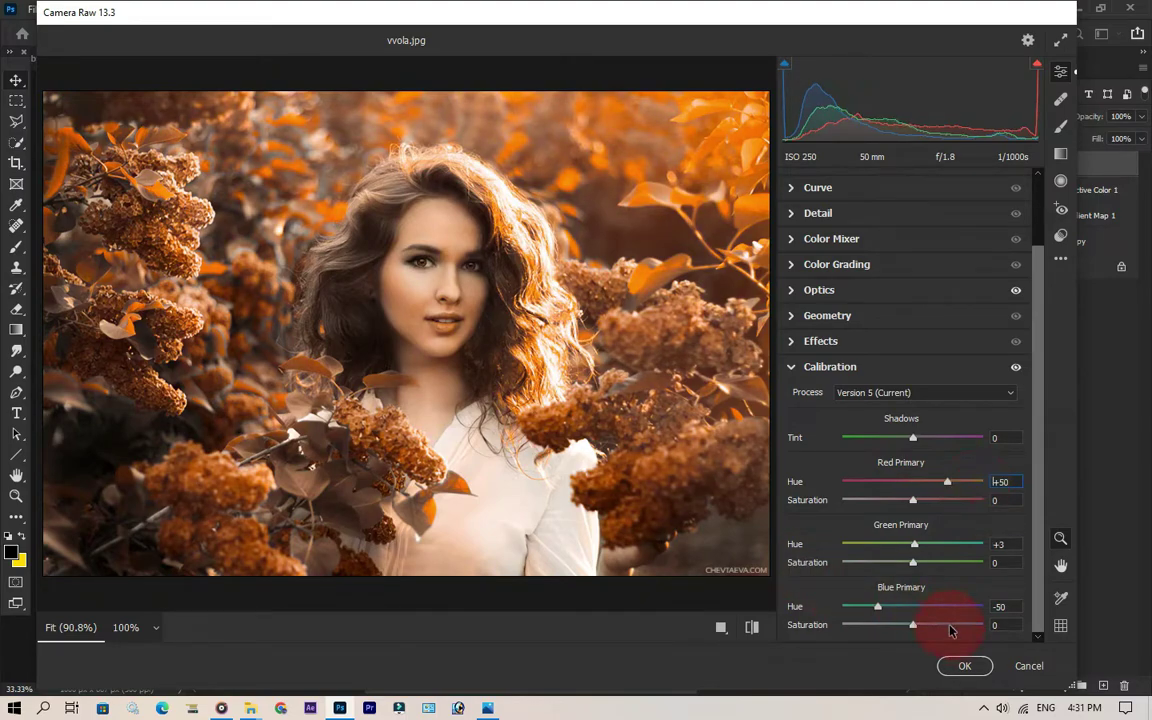
{"action": "left_click", "coordinate": [971, 673]}
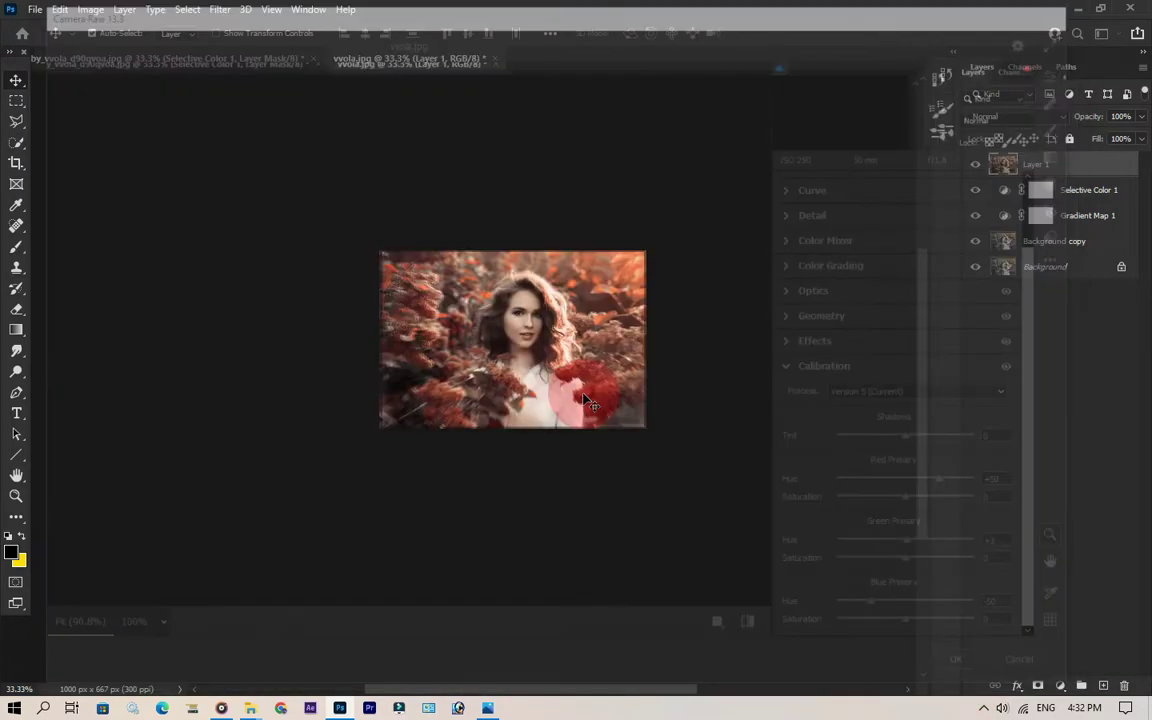
Step: Toggle Layer 1's visibility to compare the result, and duplicate the layer within the same document
{"action": "left_click", "coordinate": [974, 165]}
{"action": "left_click", "coordinate": [974, 165]}
{"action": "right_click", "coordinate": [1066, 168]}
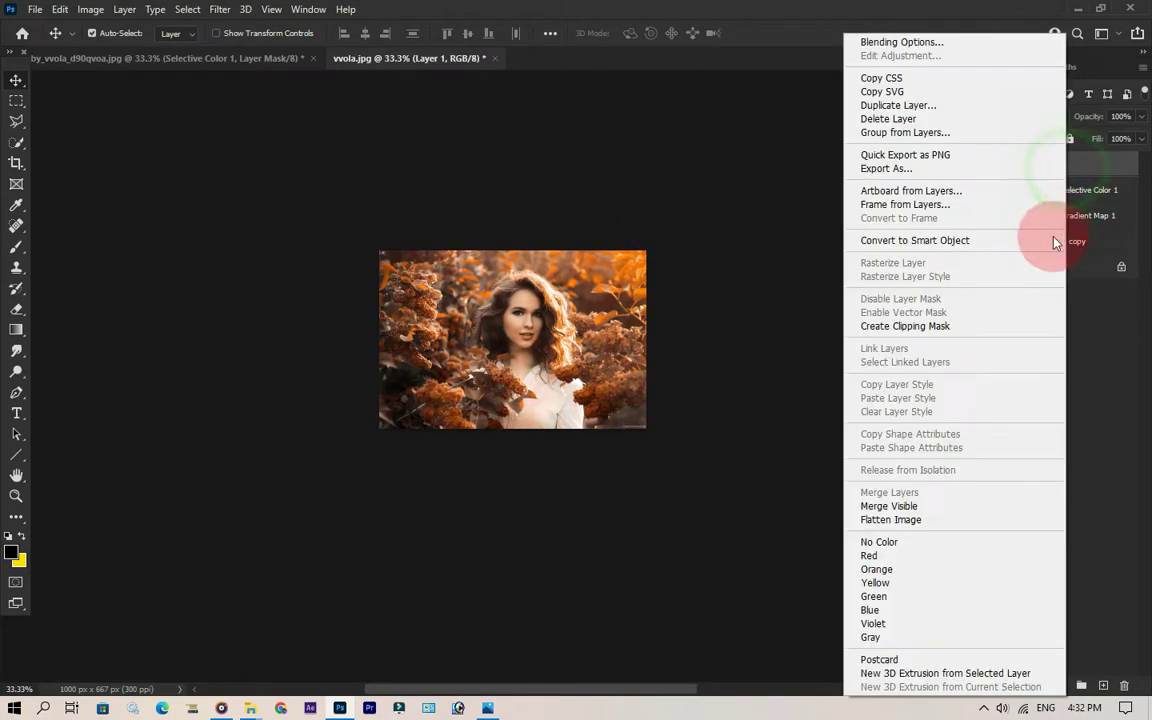
{"action": "left_click", "coordinate": [890, 106]}
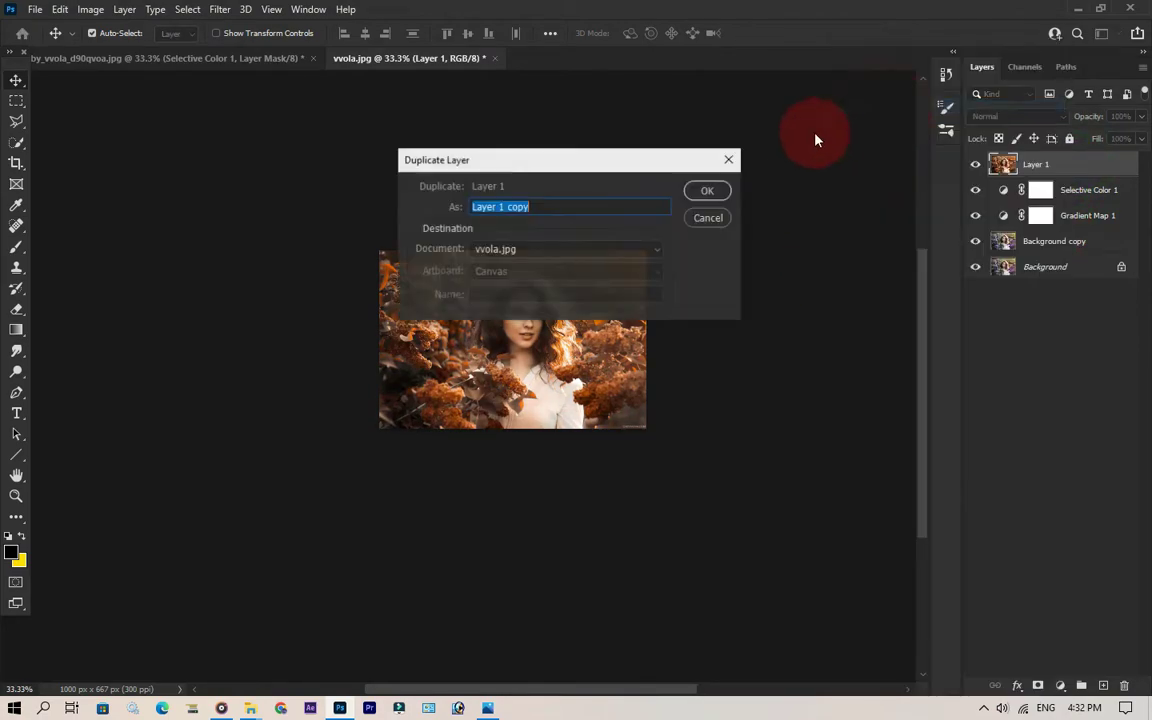
{"action": "left_click", "coordinate": [705, 190]}
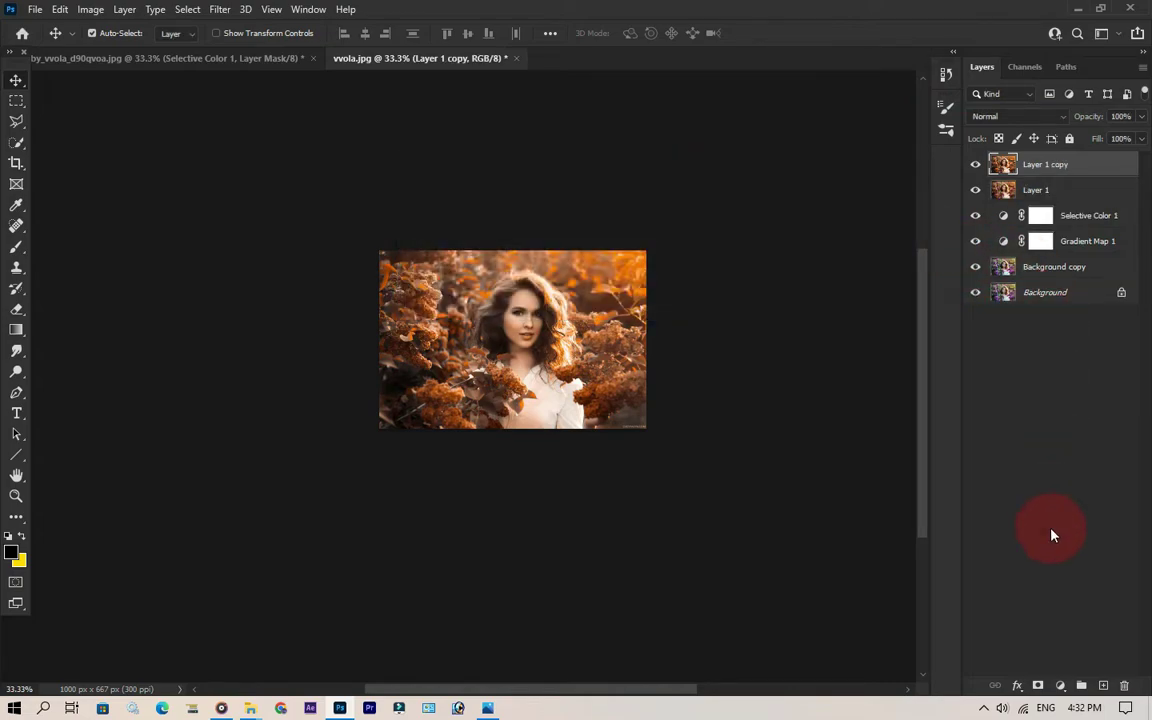
Step: Add a Curves adjustment layer above Layer 1 copy and pull its white point far down to darken the photo
{"action": "left_click", "coordinate": [1060, 686]}
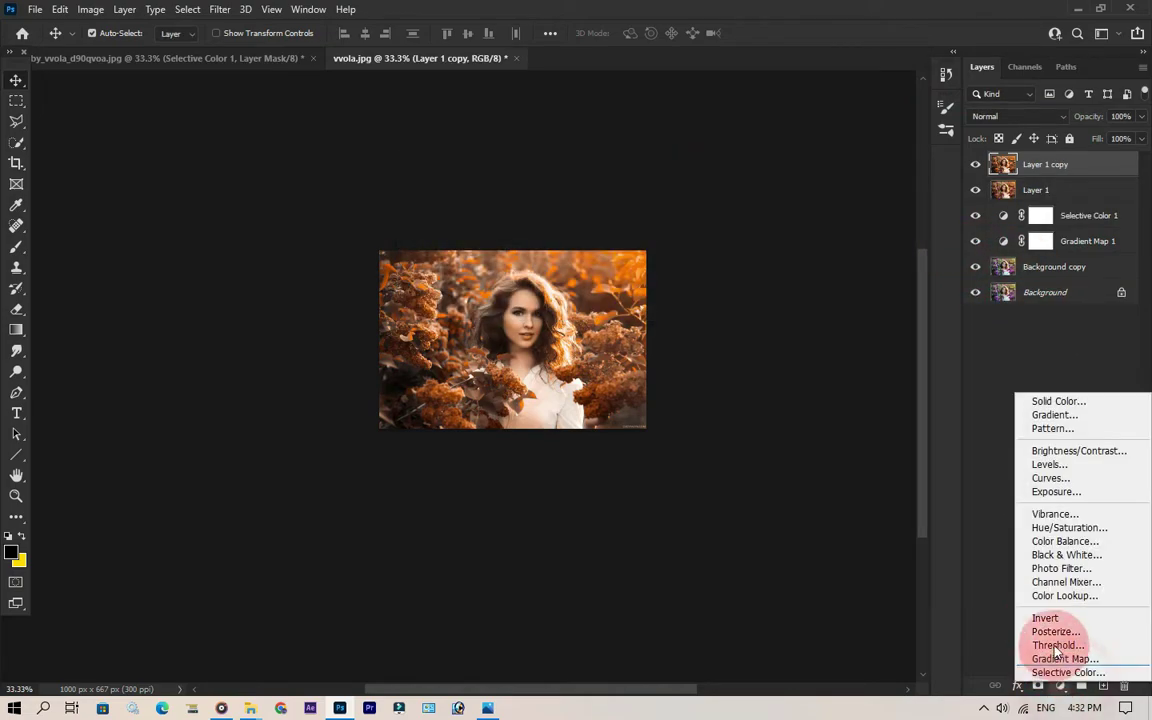
{"action": "left_click", "coordinate": [1053, 481]}
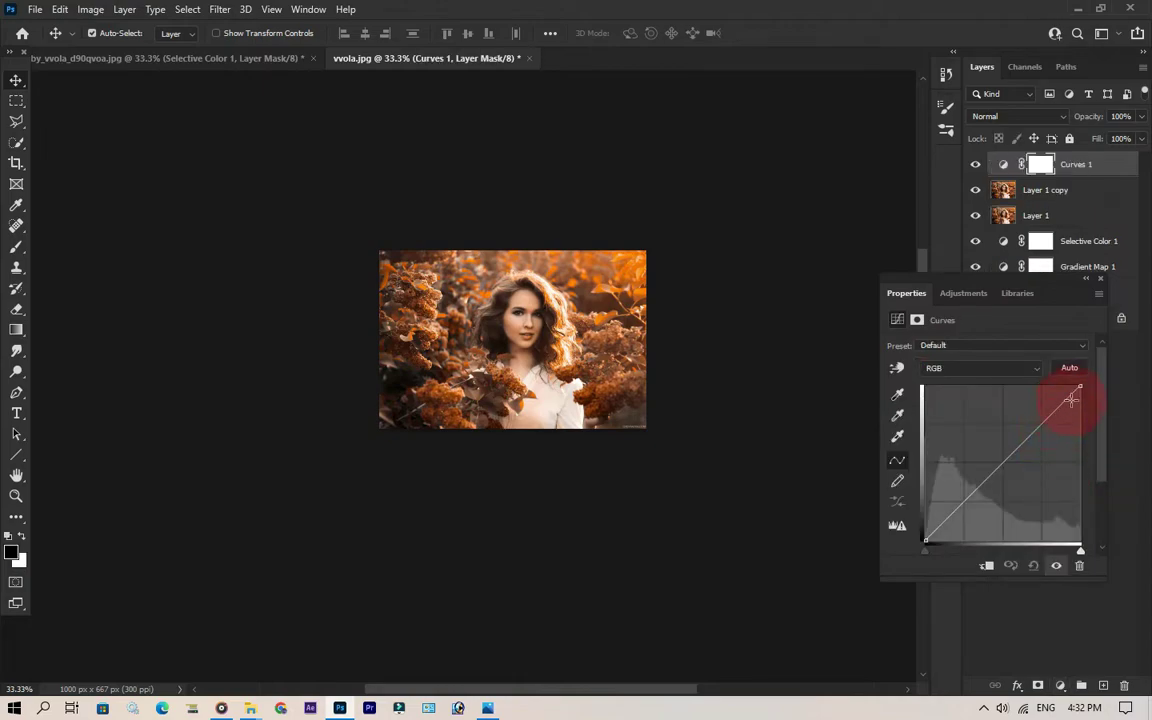
{"action": "left_click_drag", "start_coordinate": [1079, 386], "coordinate": [1099, 496]}
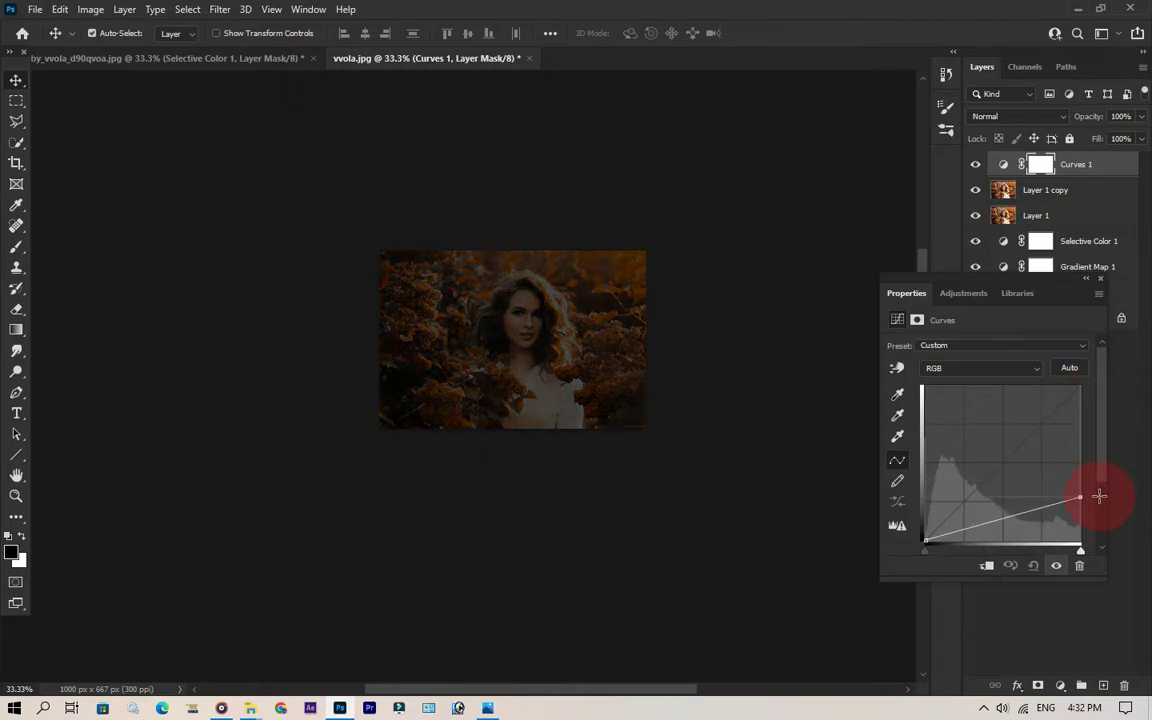
{"action": "left_click", "coordinate": [1100, 278]}
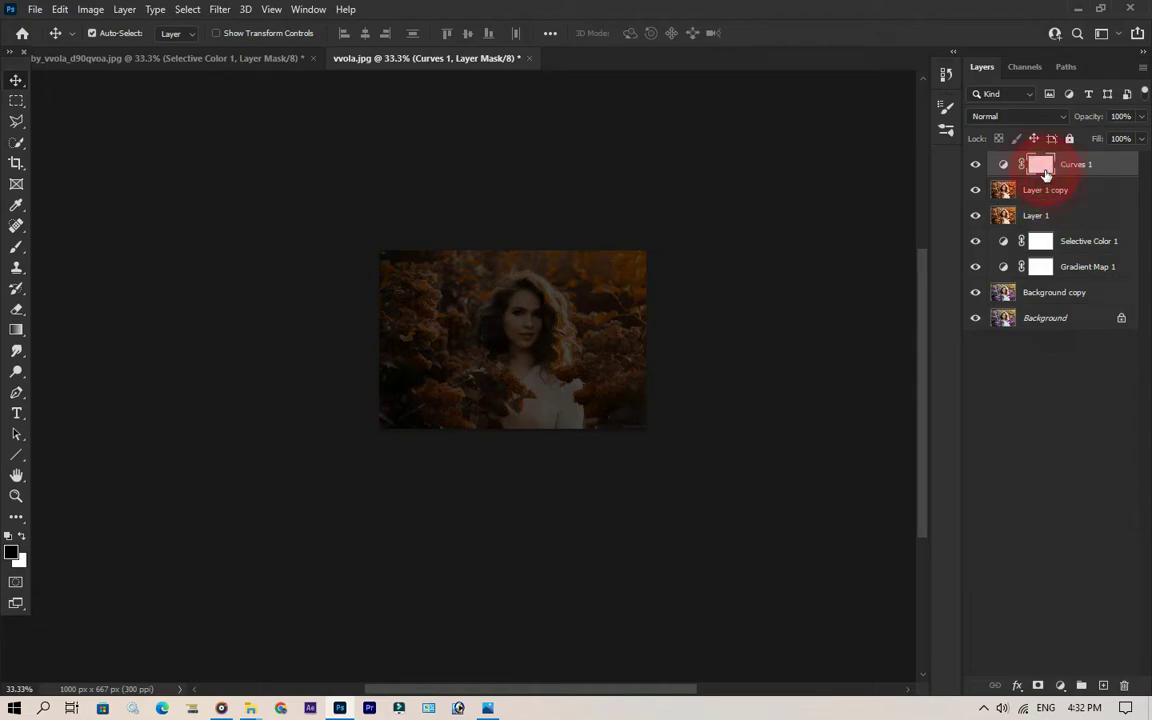
Step: Paint black on the Curves 1 mask with the Brush tool to restore brightness over the woman and the upper-right foliage
{"action": "right_click", "coordinate": [20, 247]}
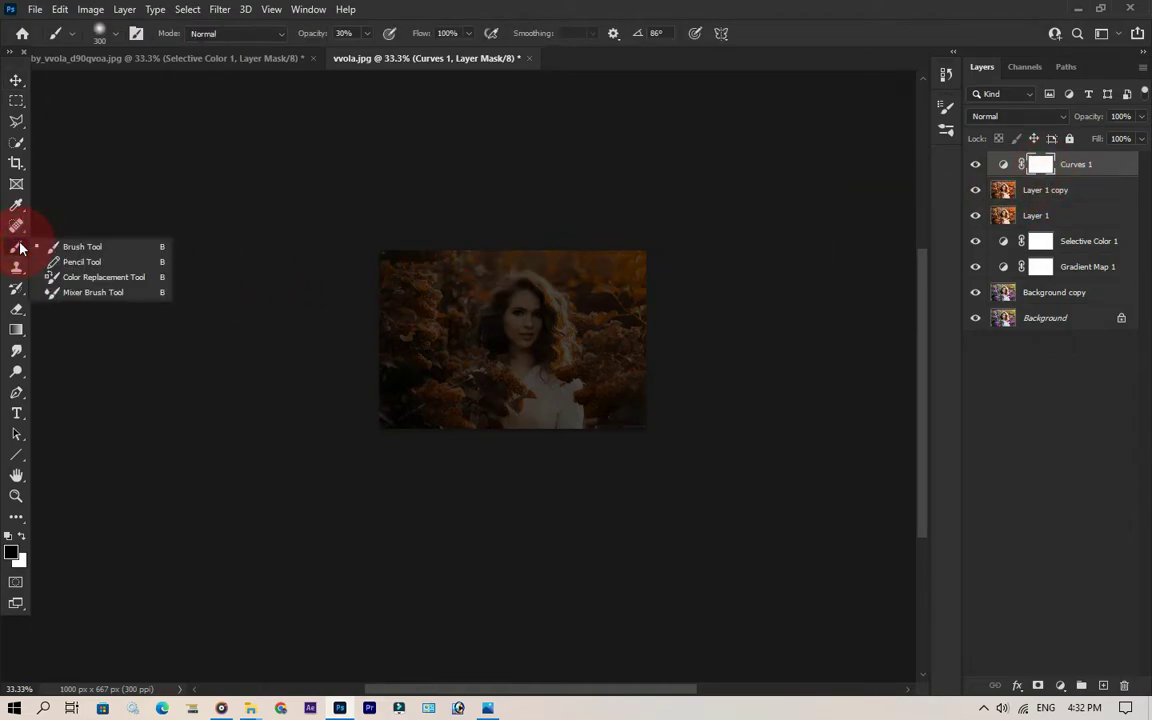
{"action": "left_click", "coordinate": [70, 222]}
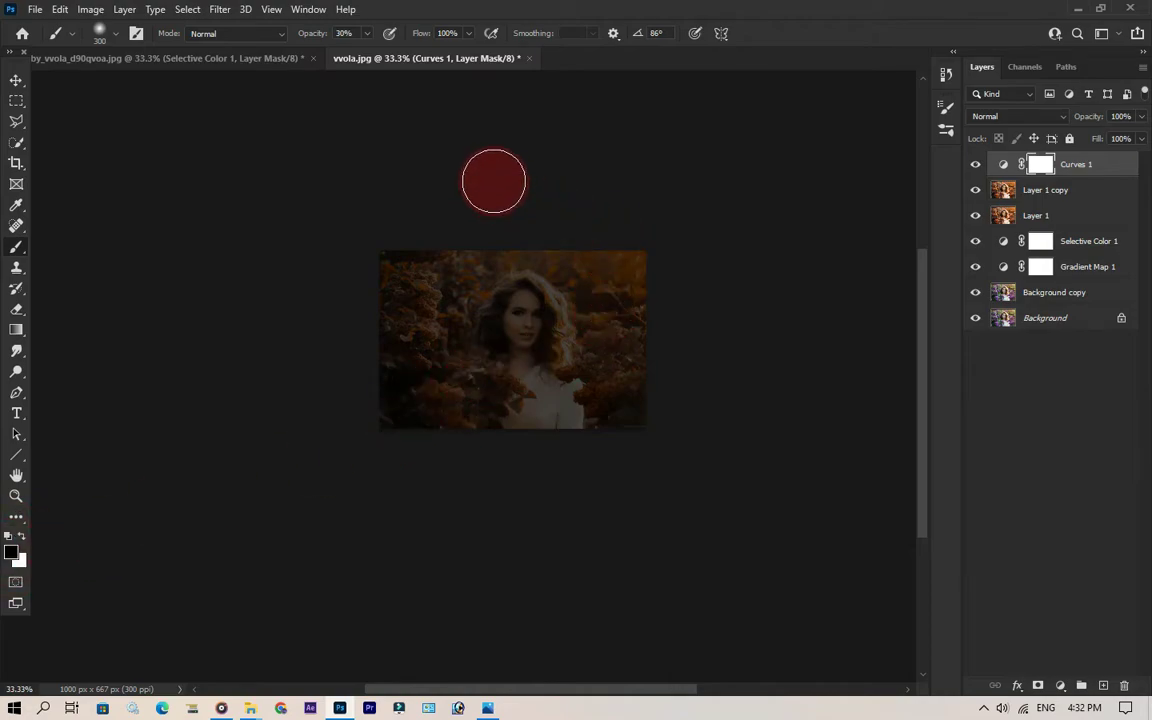
{"action": "mouse_move", "coordinate": [449, 154]}
{"action": "left_mouse_down"}
{"action": "mouse_move", "coordinate": [746, 291]}
{"action": "mouse_move", "coordinate": [747, 201]}
{"action": "mouse_move", "coordinate": [635, 257]}
{"action": "mouse_move", "coordinate": [646, 245]}
{"action": "mouse_move", "coordinate": [579, 270]}
{"action": "left_mouse_up"}
{"action": "left_click_drag", "start_coordinate": [630, 308], "coordinate": [542, 313]}
{"action": "left_click", "coordinate": [367, 33]}
{"action": "left_click", "coordinate": [365, 51]}
{"action": "mouse_move", "coordinate": [583, 244]}
{"action": "left_mouse_down"}
{"action": "mouse_move", "coordinate": [648, 272]}
{"action": "mouse_move", "coordinate": [540, 255]}
{"action": "mouse_move", "coordinate": [607, 230]}
{"action": "mouse_move", "coordinate": [617, 249]}
{"action": "mouse_move", "coordinate": [607, 342]}
{"action": "mouse_move", "coordinate": [481, 303]}
{"action": "left_mouse_up"}
Step: Paint more of the Curves 1 mask over the woman and surrounding foliage, using brush opacities of 5%, 50% and 23%
{"action": "left_click", "coordinate": [355, 33]}
{"action": "type", "text": "5"}
{"action": "key", "text": "Return"}
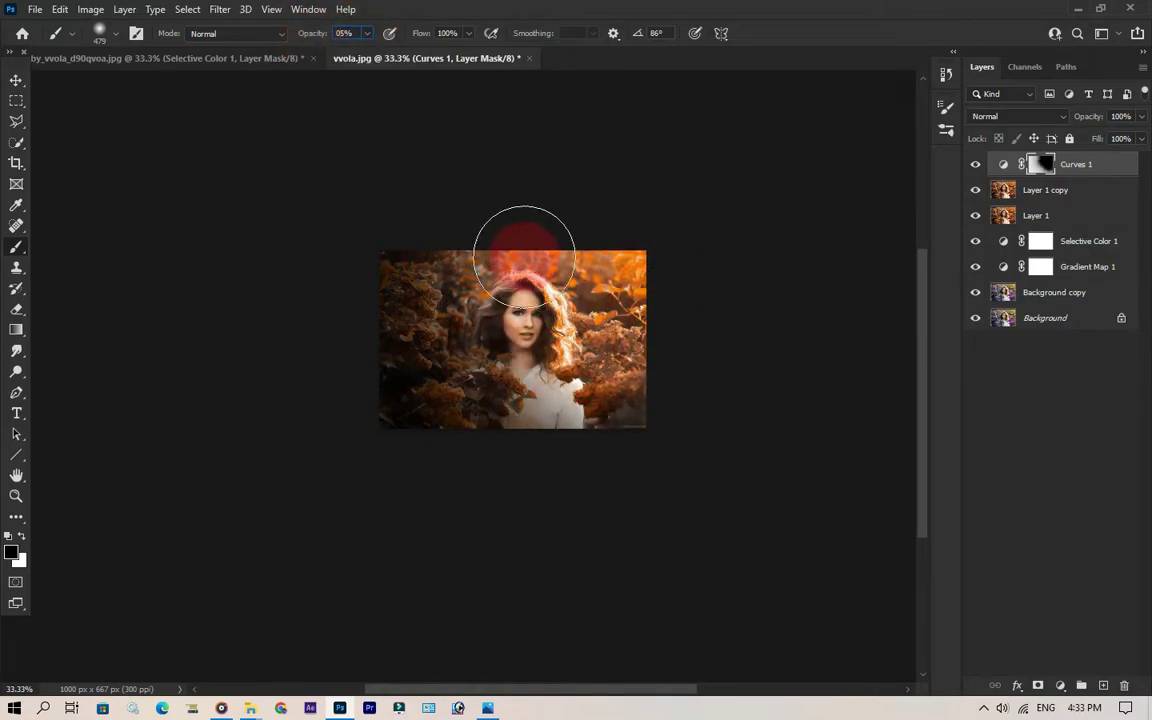
{"action": "type", "text": "50"}
{"action": "mouse_move", "coordinate": [530, 232]}
{"action": "left_mouse_down"}
{"action": "mouse_move", "coordinate": [540, 226]}
{"action": "mouse_move", "coordinate": [470, 300]}
{"action": "mouse_move", "coordinate": [501, 257]}
{"action": "mouse_move", "coordinate": [516, 315]}
{"action": "mouse_move", "coordinate": [450, 244]}
{"action": "mouse_move", "coordinate": [692, 172]}
{"action": "mouse_move", "coordinate": [920, 311]}
{"action": "mouse_move", "coordinate": [682, 150]}
{"action": "left_mouse_up"}
{"action": "left_click_drag", "start_coordinate": [368, 34], "coordinate": [345, 48]}
{"action": "left_click_drag", "start_coordinate": [447, 248], "coordinate": [670, 404]}
{"action": "left_click", "coordinate": [534, 272], "text": "alt"}
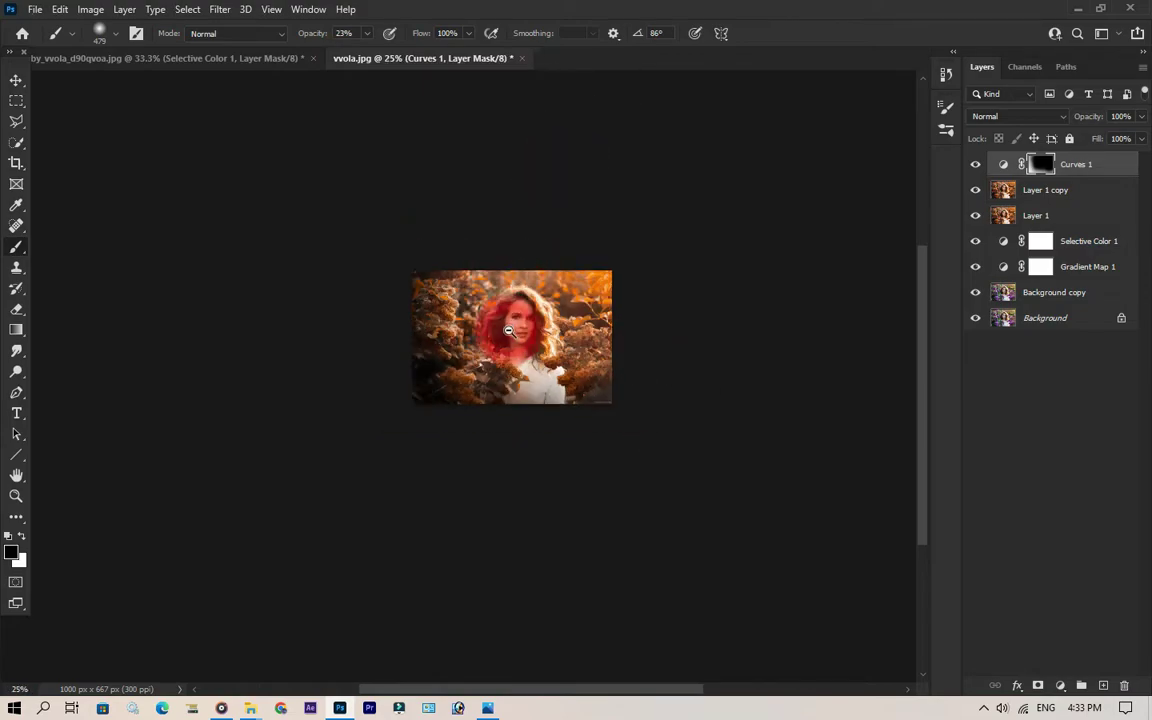
{"action": "scroll", "coordinate": [531, 327], "scroll_direction": "up", "scroll_amount": 2}
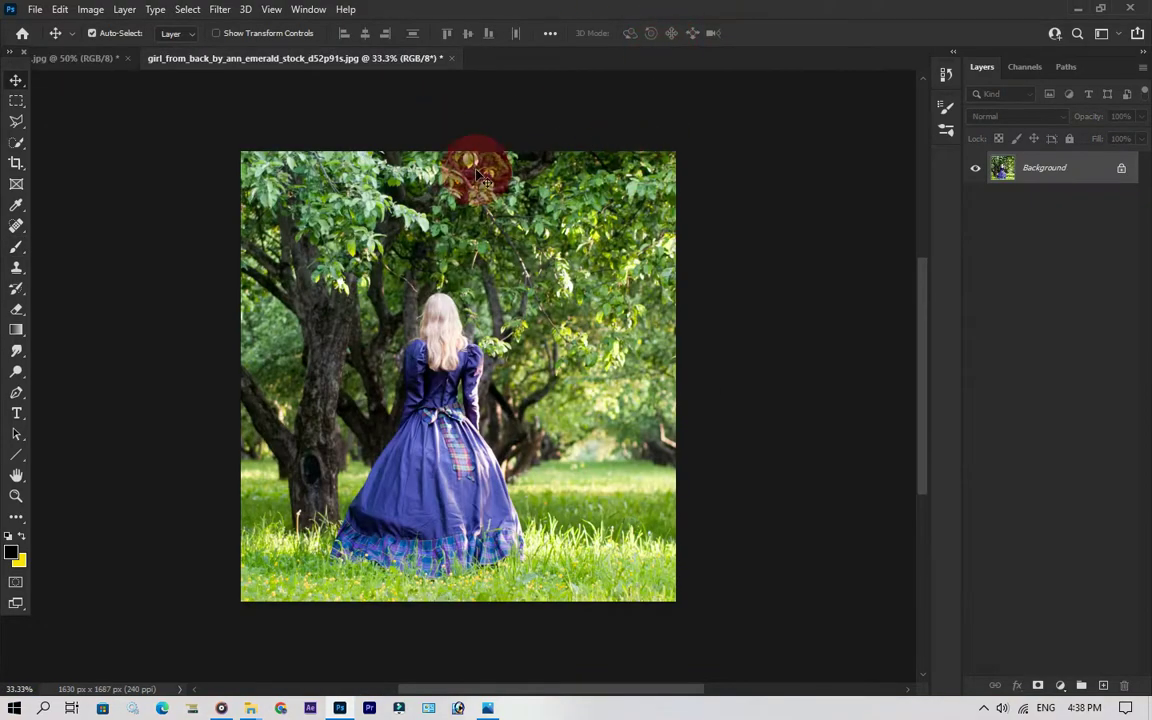
Step: Duplicate the Background layer within the girl_from_back photo as Background copy
{"action": "right_click", "coordinate": [1083, 169]}
{"action": "left_click", "coordinate": [1063, 199]}
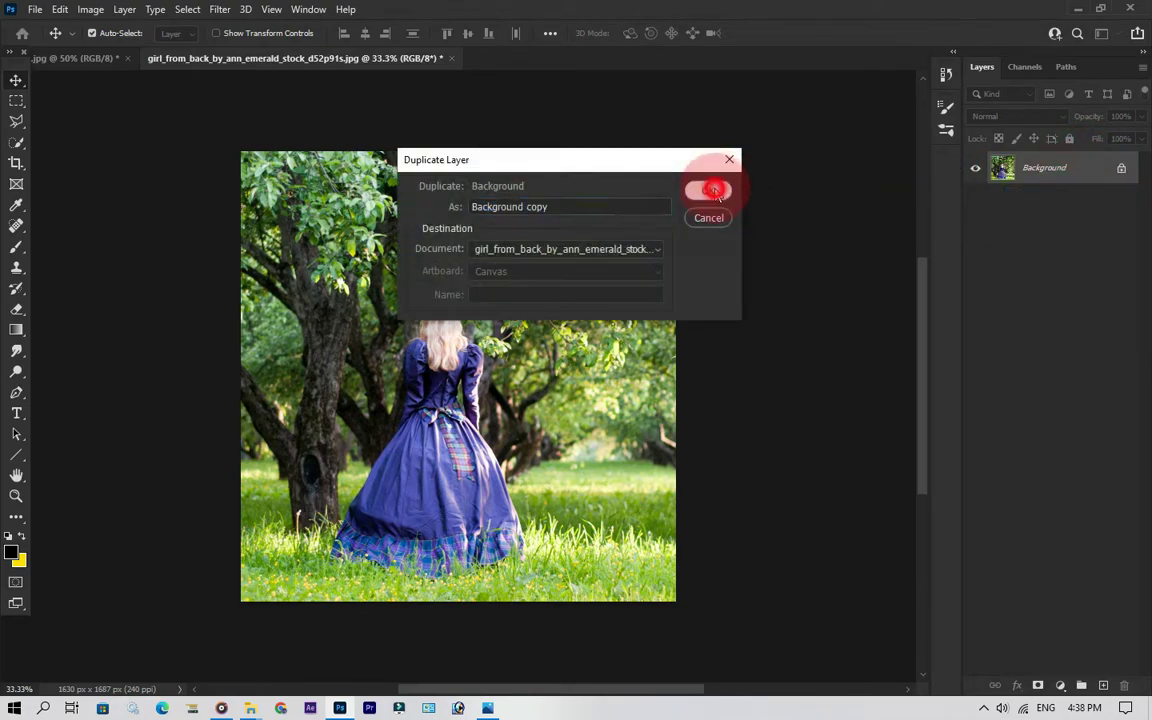
{"action": "left_click", "coordinate": [708, 191]}
Step: Add a Gradient Map adjustment running from black to red above Background copy and set its blend mode to Hue
{"action": "left_click", "coordinate": [1060, 685]}
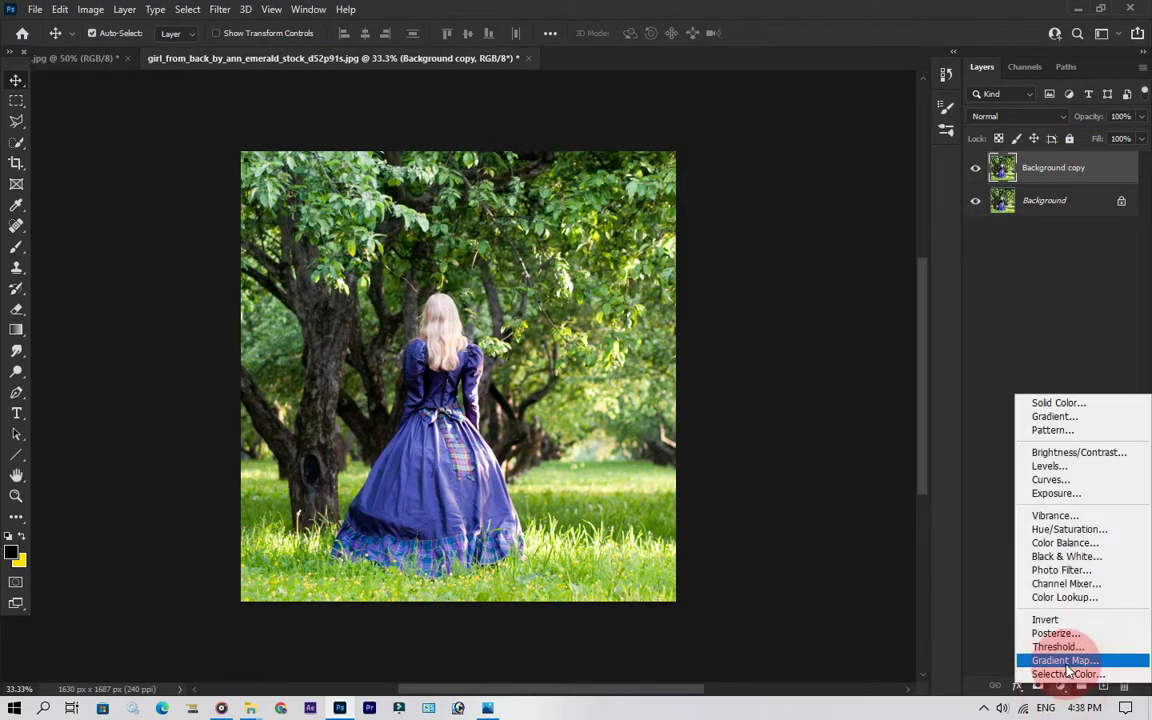
{"action": "left_click", "coordinate": [1000, 656]}
{"action": "left_click", "coordinate": [968, 352]}
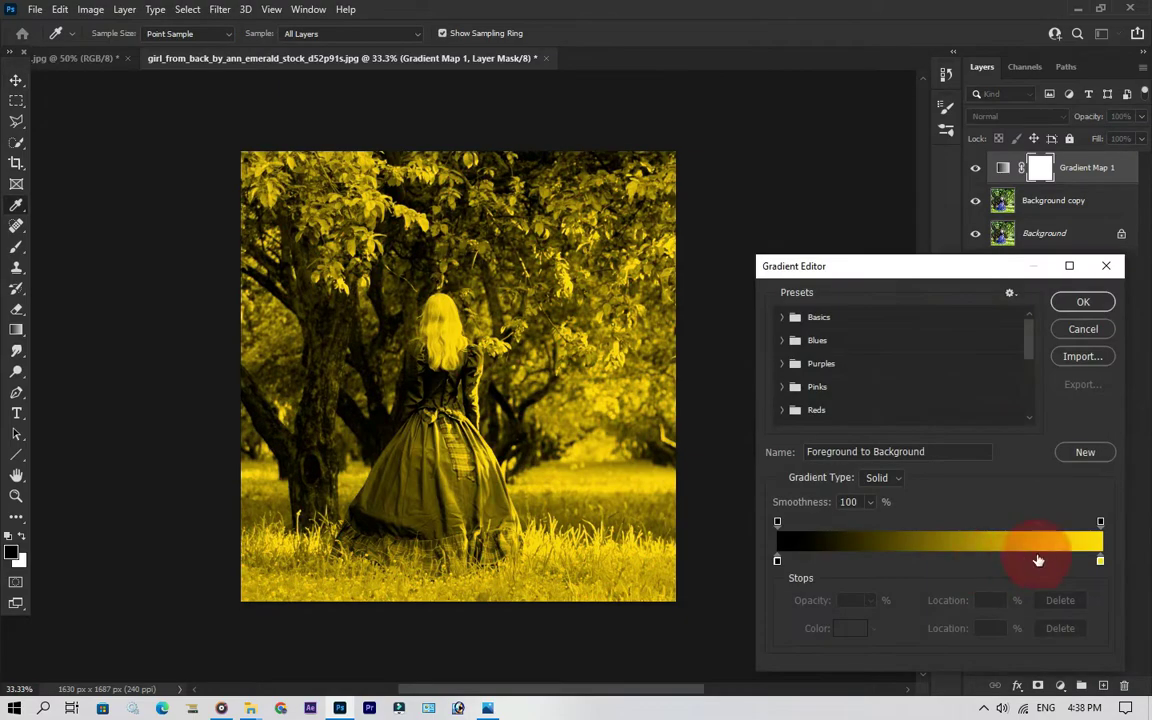
{"action": "left_click", "coordinate": [1100, 561]}
{"action": "left_click", "coordinate": [850, 628]}
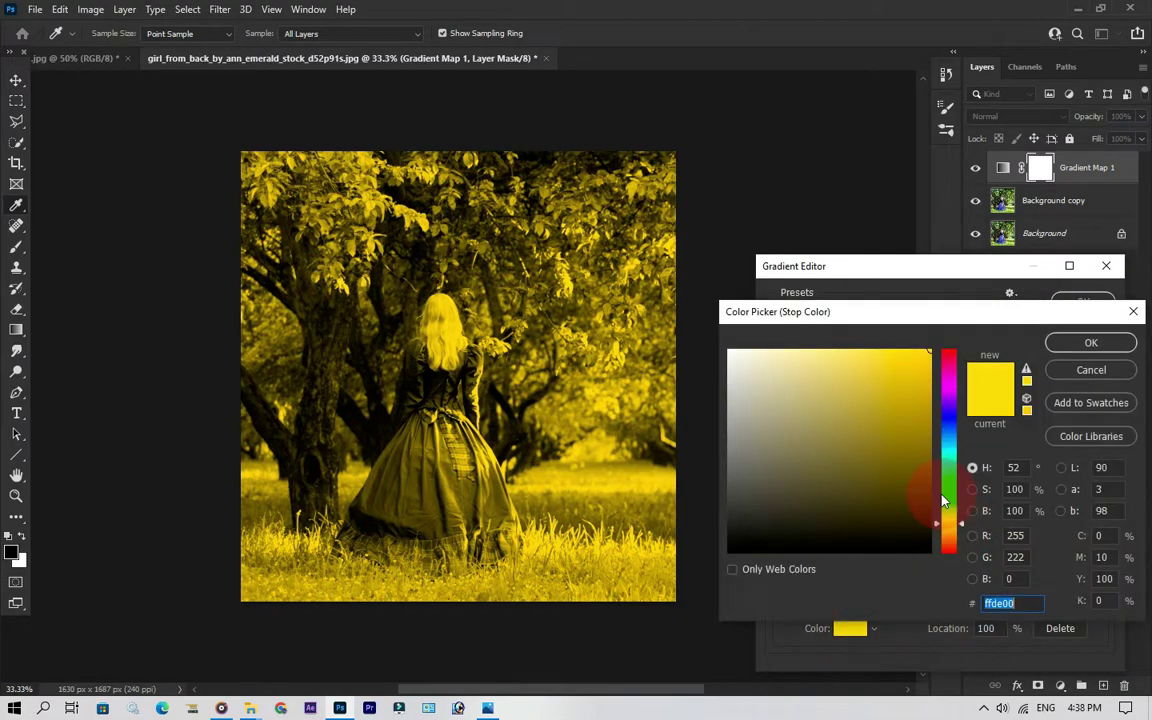
{"action": "left_click", "coordinate": [948, 548]}
{"action": "left_click", "coordinate": [885, 440]}
{"action": "left_click", "coordinate": [1089, 342]}
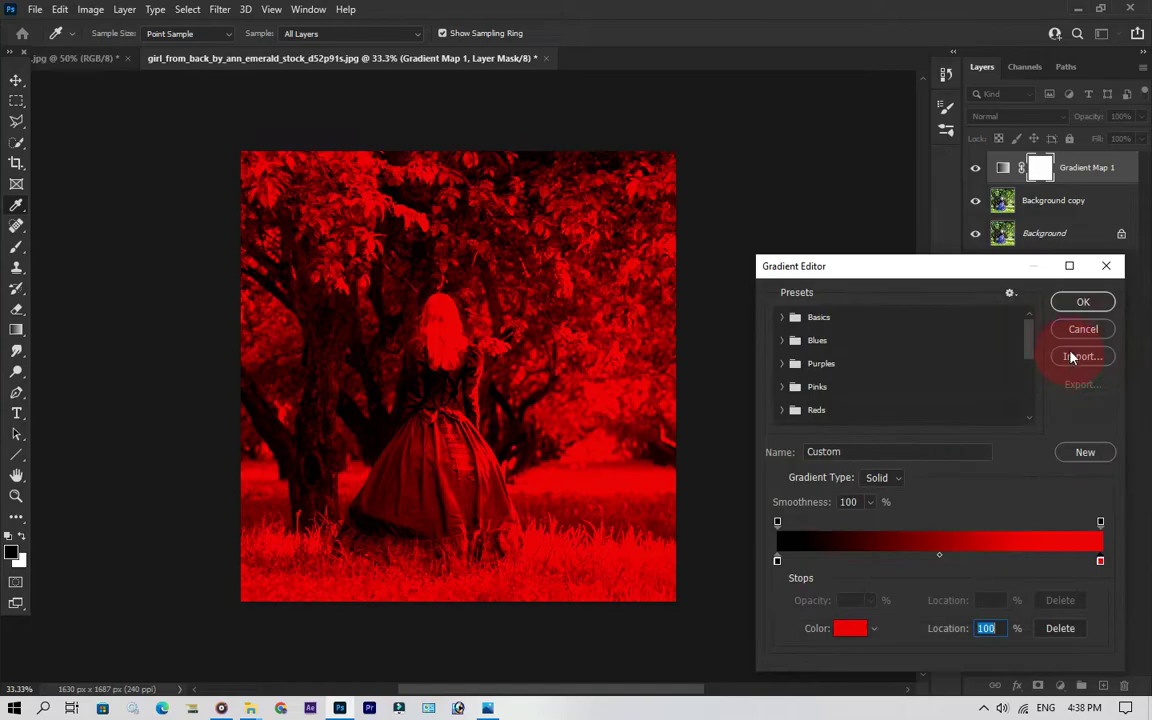
{"action": "left_click", "coordinate": [1083, 301]}
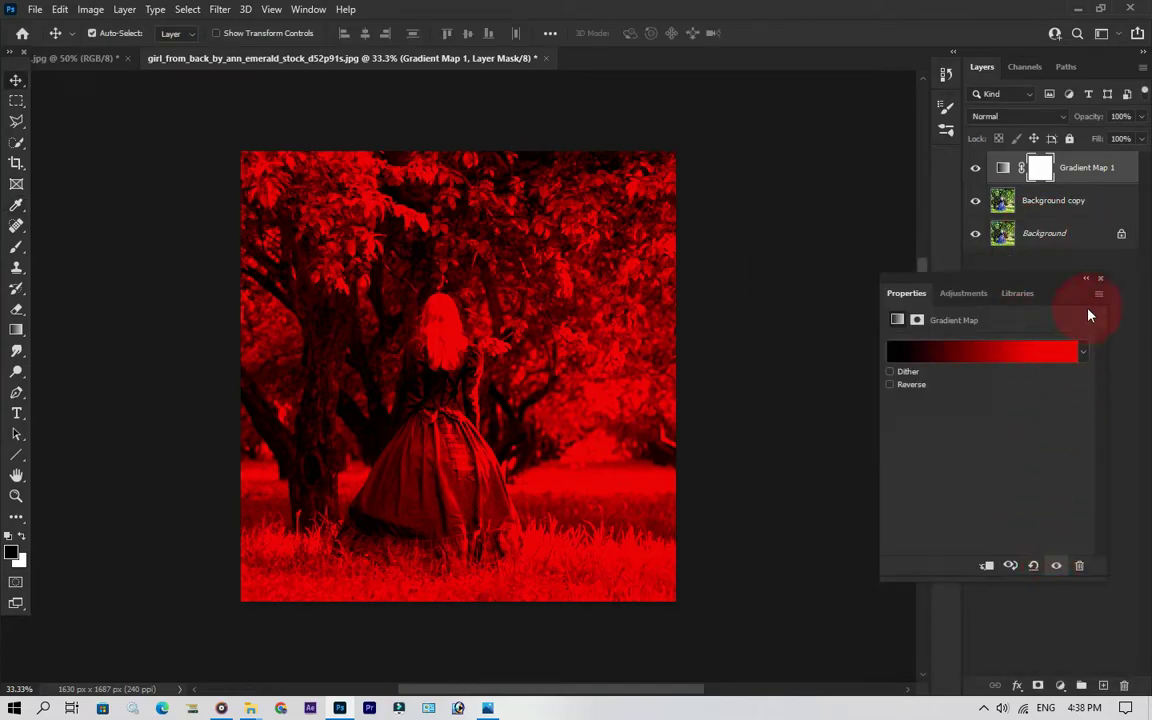
{"action": "left_click", "coordinate": [1100, 280]}
{"action": "left_click_drag", "start_coordinate": [1020, 116], "coordinate": [988, 466]}
Step: Add a Selective Color adjustment with the Reds at Cyan -10%, Magenta -40% and Yellow raised to its maximum
{"action": "left_click", "coordinate": [1062, 686]}
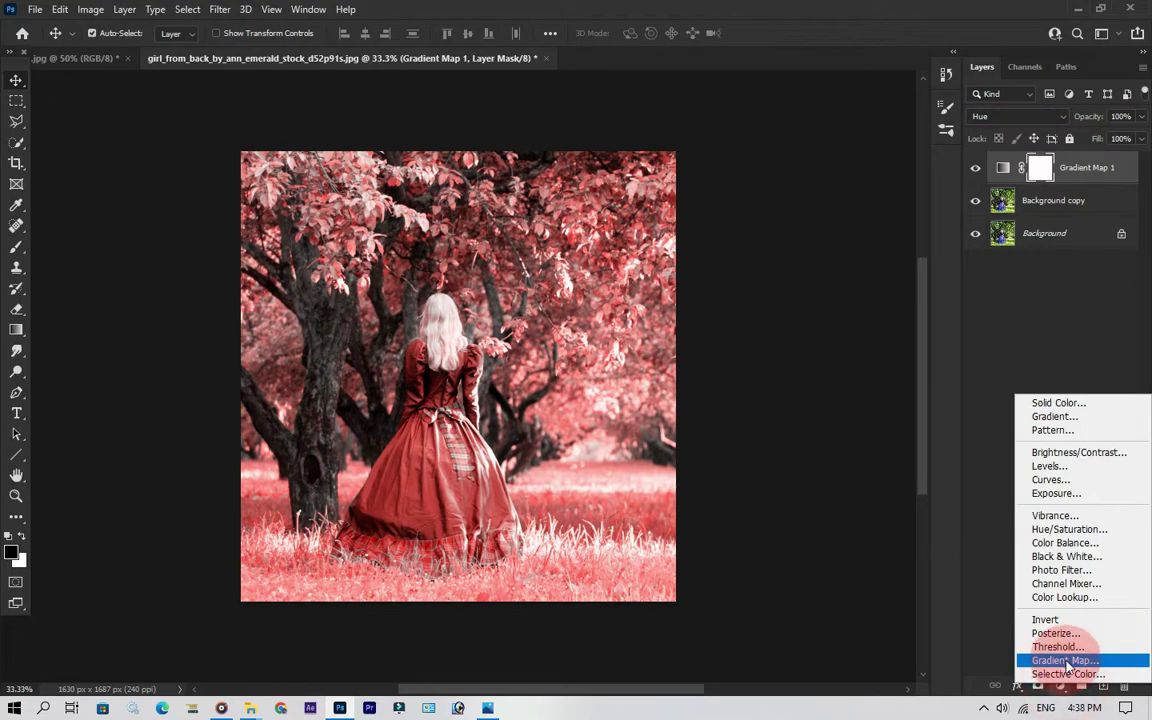
{"action": "left_click", "coordinate": [1068, 674]}
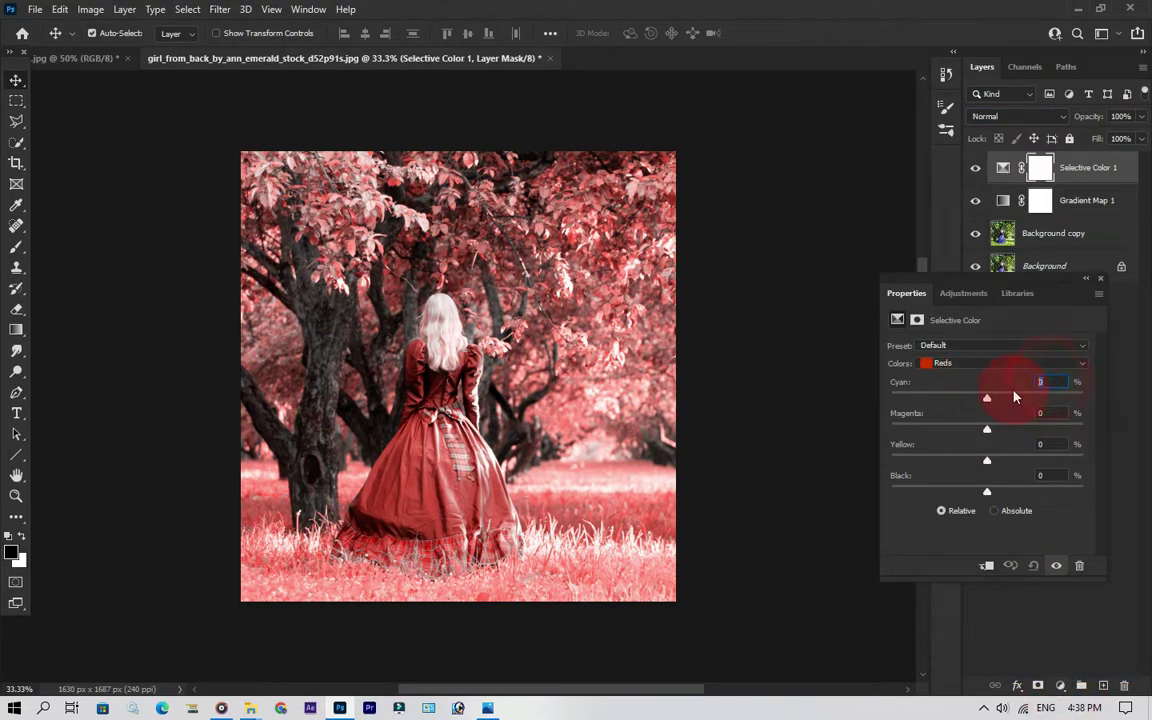
{"action": "type", "text": "-10"}
{"action": "left_click", "coordinate": [1065, 416]}
{"action": "type", "text": "-40"}
{"action": "key", "text": "Return"}
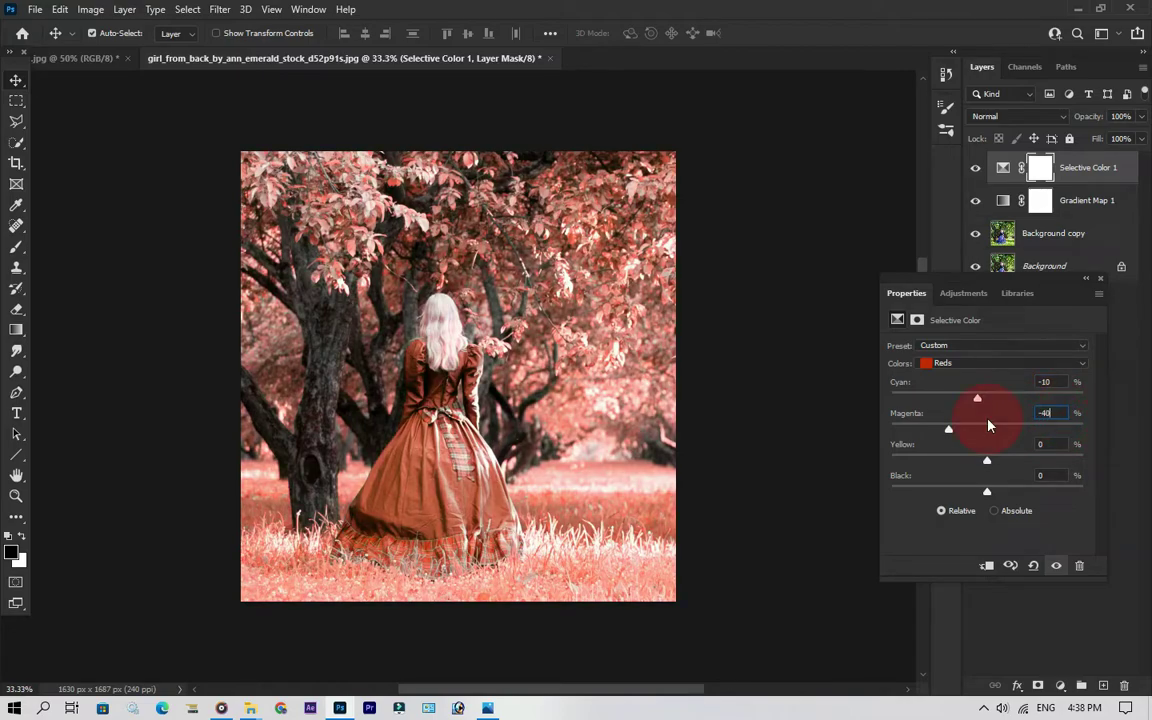
{"action": "left_click_drag", "start_coordinate": [990, 460], "coordinate": [1131, 463]}
{"action": "left_click", "coordinate": [1100, 280]}
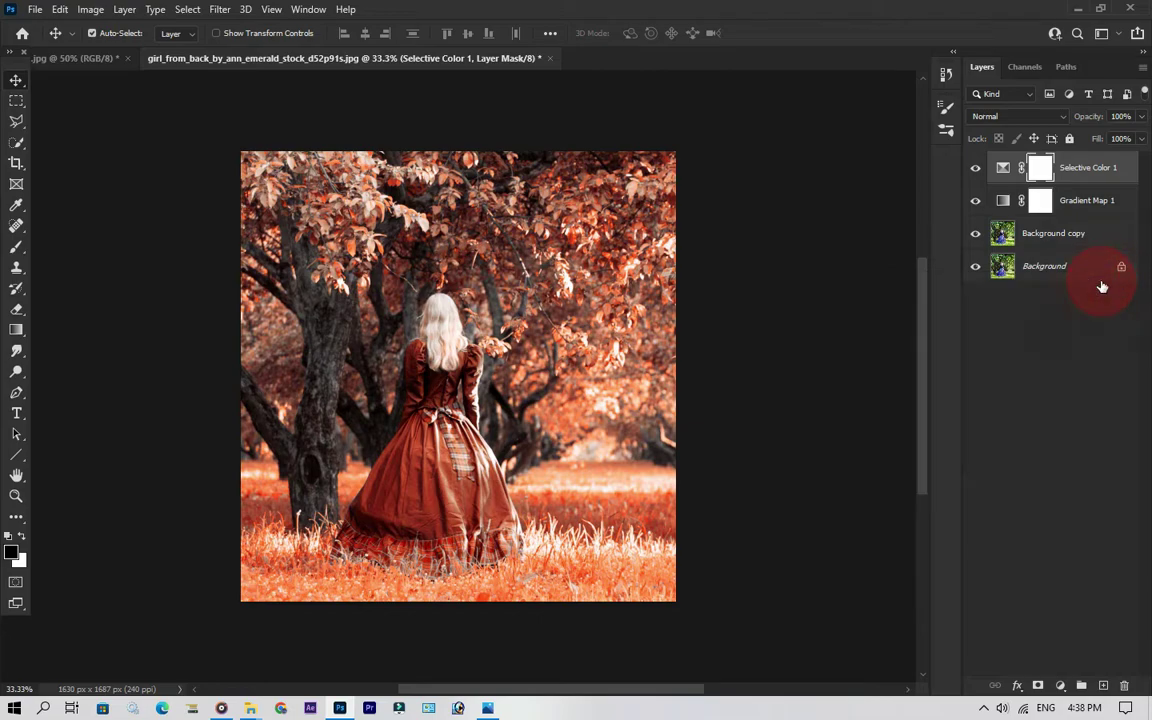
Step: Stamp all visible layers into a new layer, reapply the last Camera Raw Filter and compare with the layer's visibility off and on
{"action": "key", "text": "ctrl+shift+alt+e"}
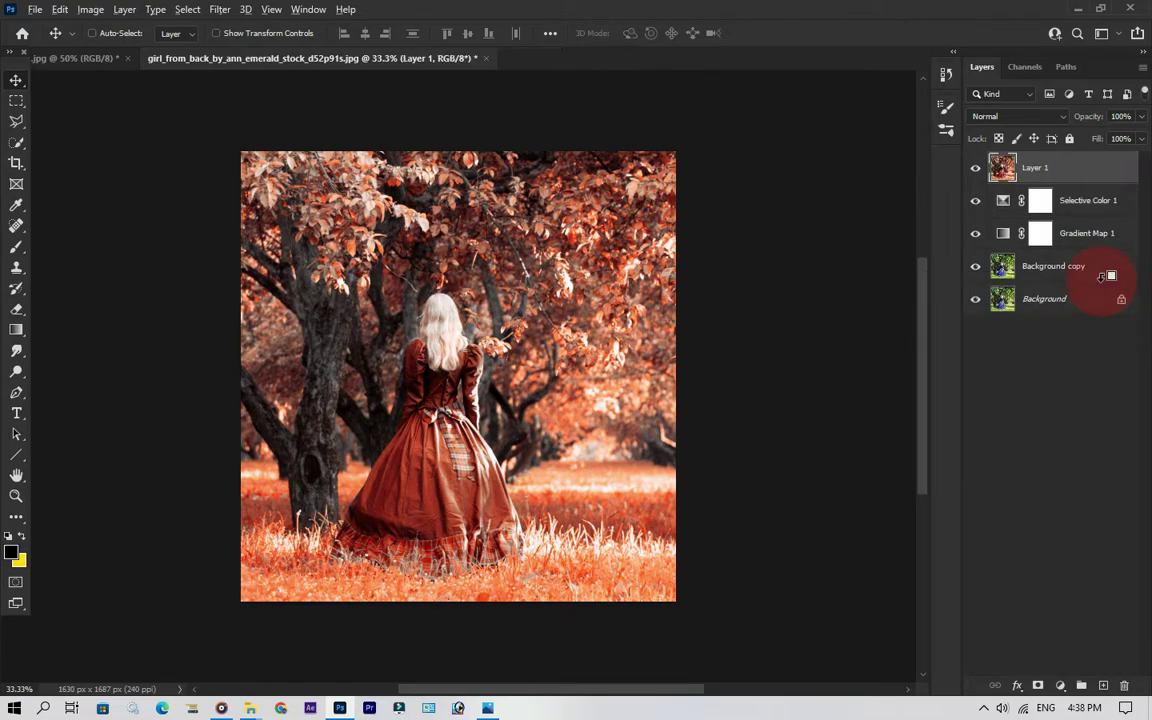
{"action": "left_click", "coordinate": [219, 9]}
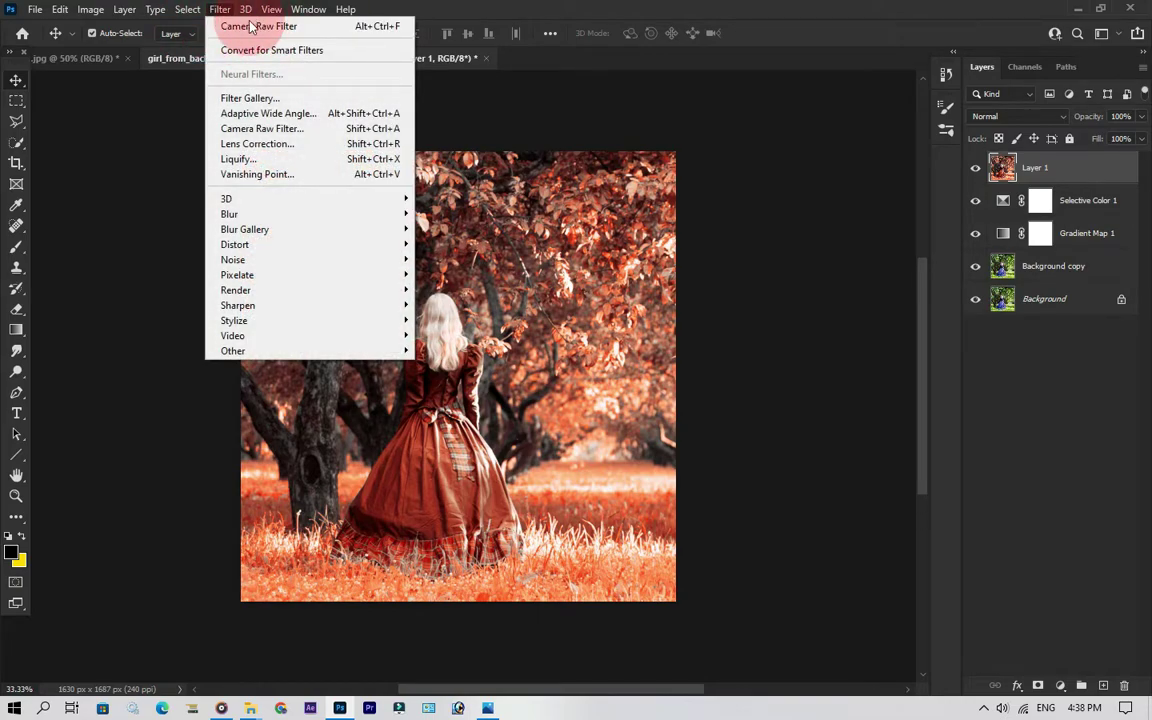
{"action": "left_click", "coordinate": [240, 27]}
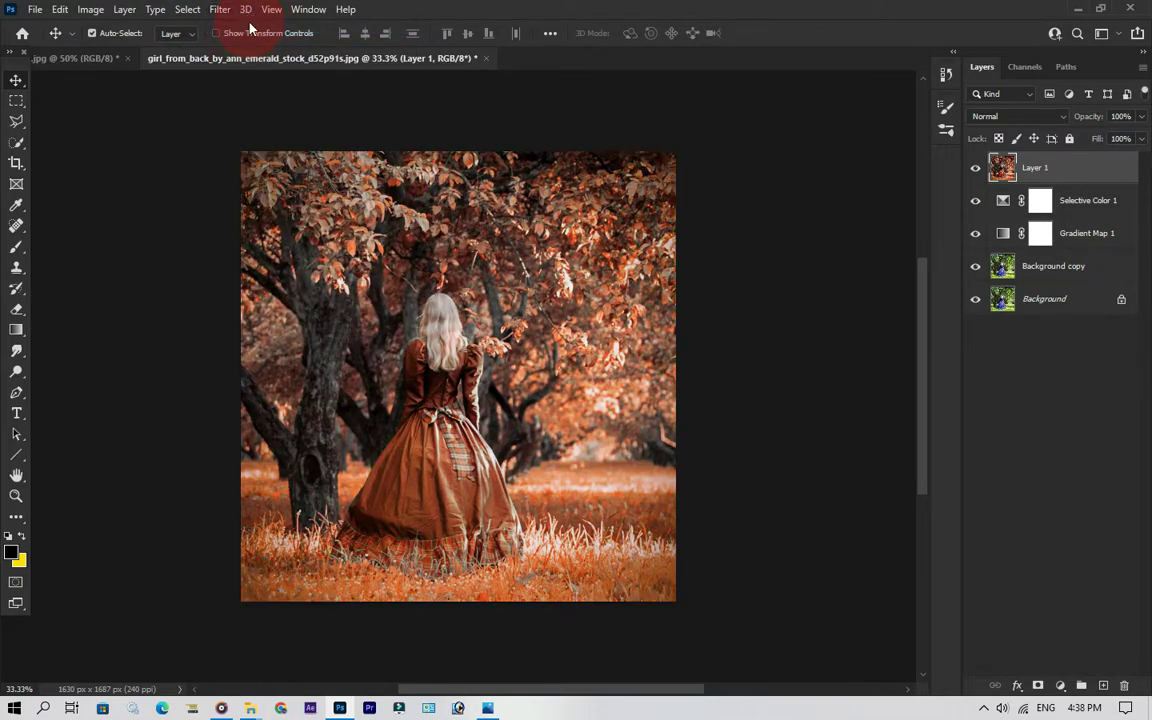
{"action": "left_click", "coordinate": [976, 170]}
{"action": "left_click", "coordinate": [976, 170]}
Step: Add a Curves adjustment layer above Layer 1, pull its white point far down to darken the image, and hide the layer
{"action": "left_click_drag", "start_coordinate": [1065, 687], "coordinate": [1069, 480]}
{"action": "left_click_drag", "start_coordinate": [1081, 389], "coordinate": [1103, 509]}
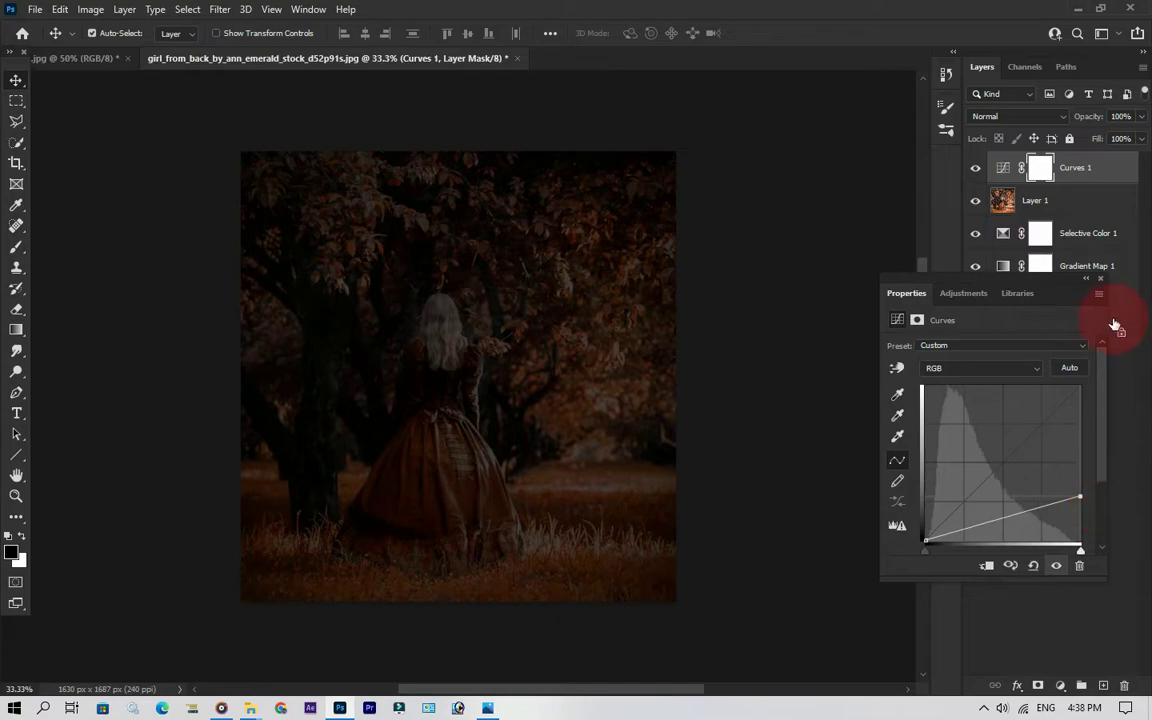
{"action": "left_click", "coordinate": [1100, 280]}
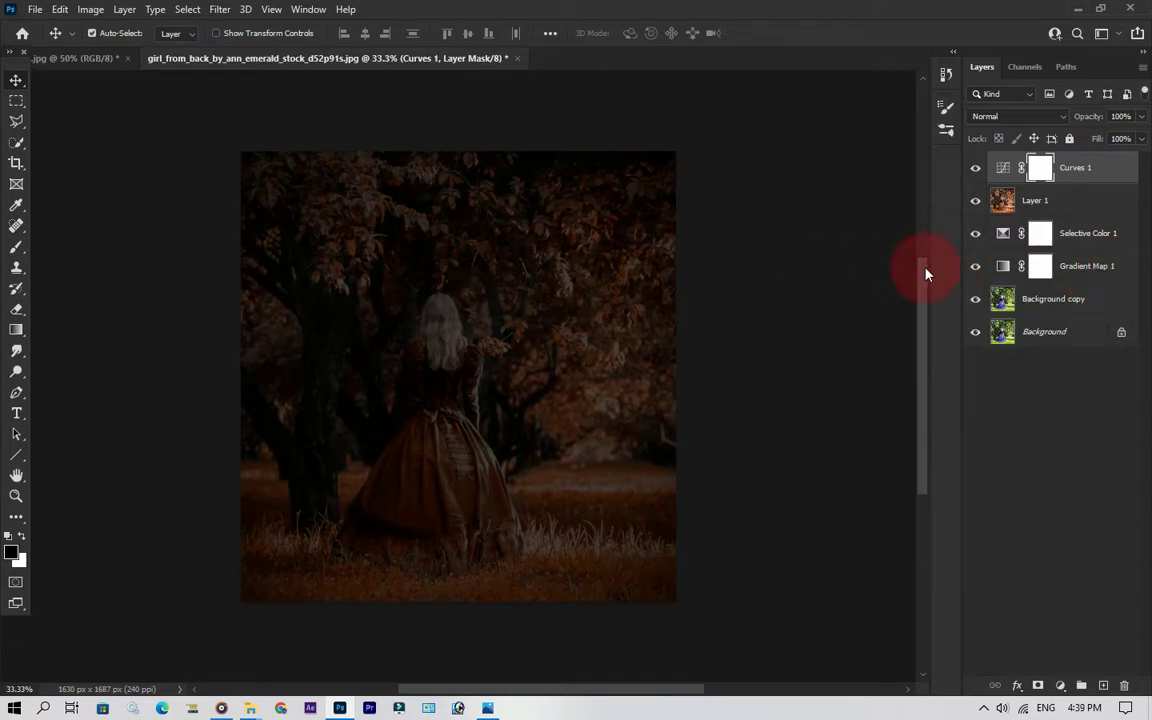
{"action": "left_click", "coordinate": [975, 167]}
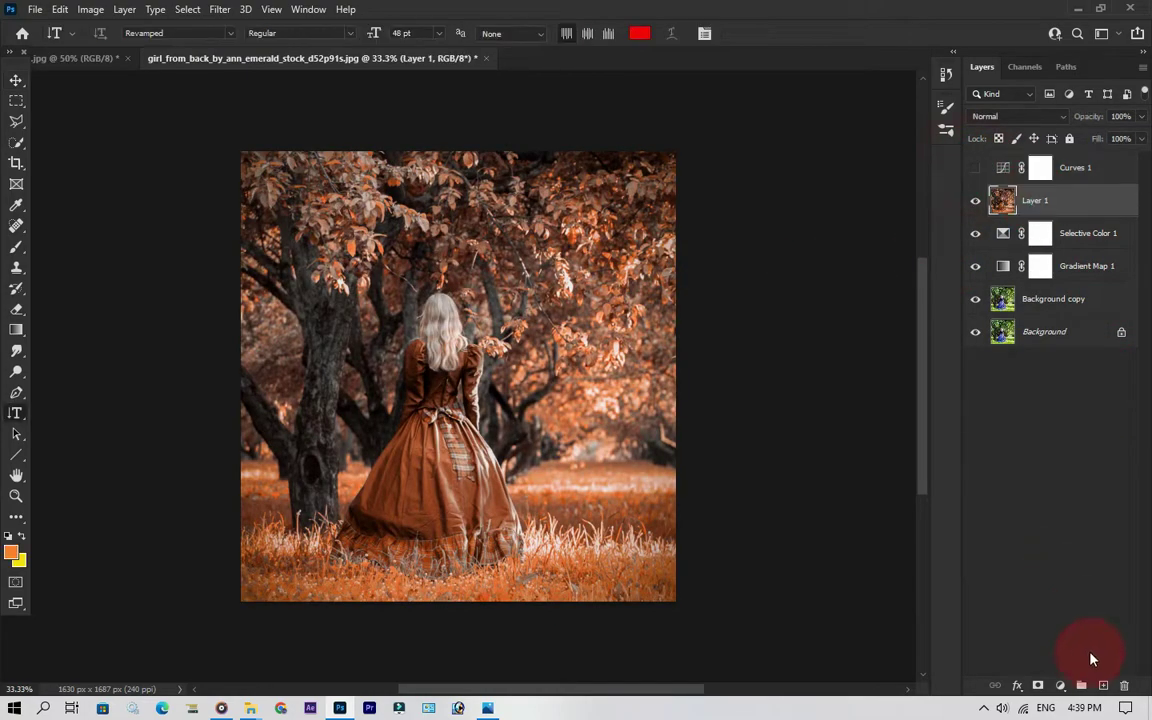
Step: Add a Gradient fill layer above Layer 1 and set its style to Angle
{"action": "left_click", "coordinate": [1060, 686]}
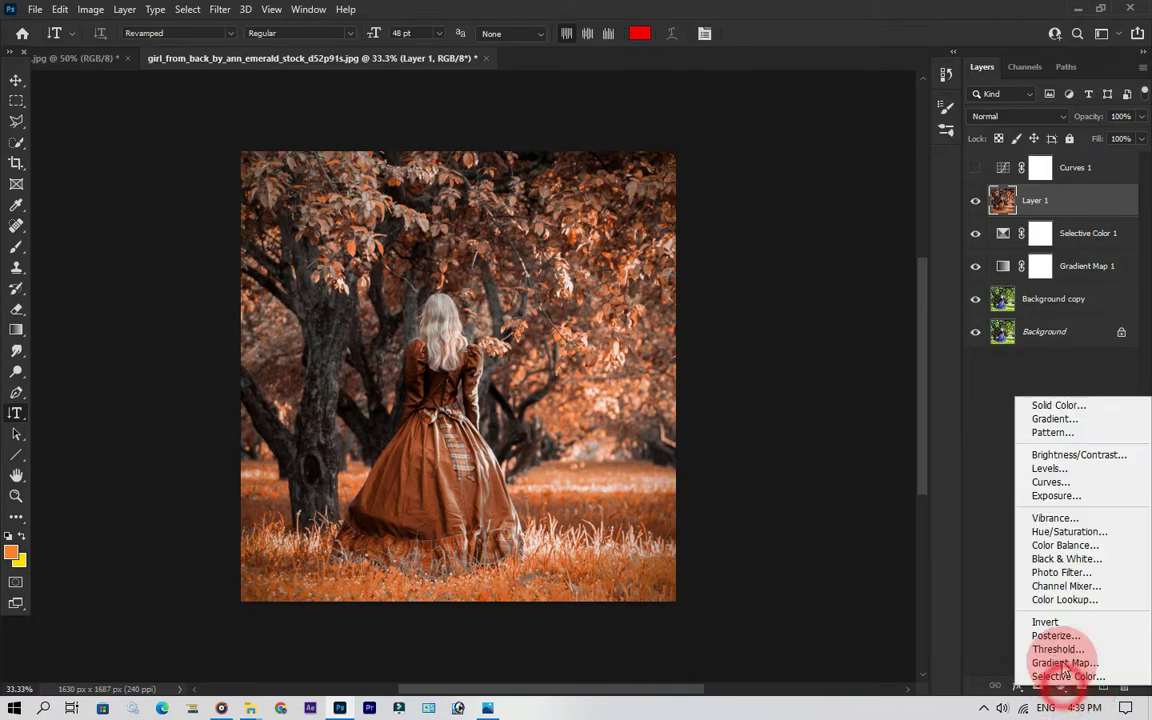
{"action": "left_click", "coordinate": [1054, 419]}
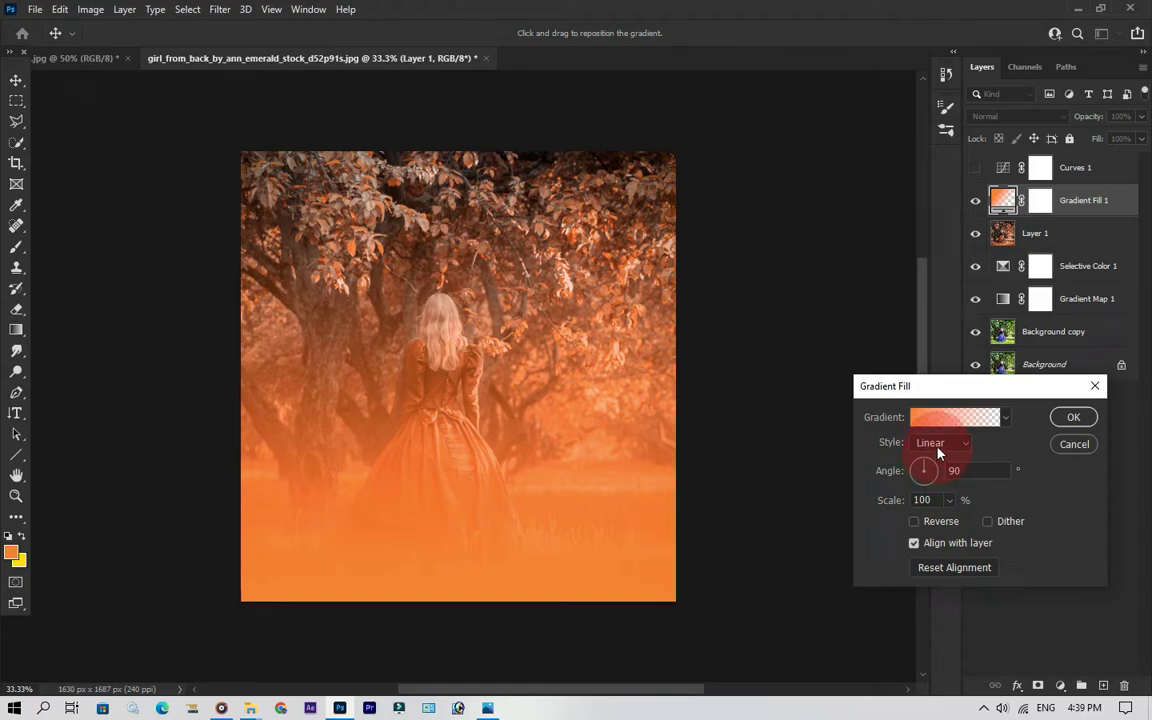
{"action": "left_click", "coordinate": [940, 447]}
{"action": "left_click", "coordinate": [955, 479]}
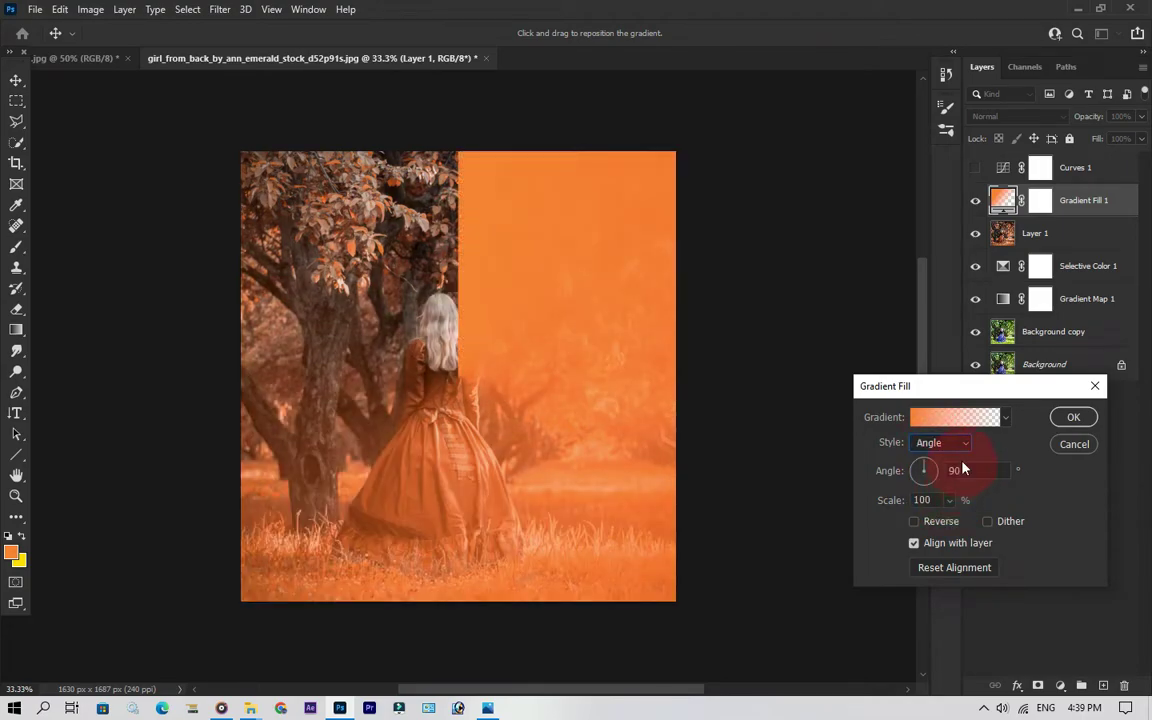
Step: Change the fill's gradient to the Noise type with the HSB color model and reduce its saturation range to zero
{"action": "left_click", "coordinate": [950, 417]}
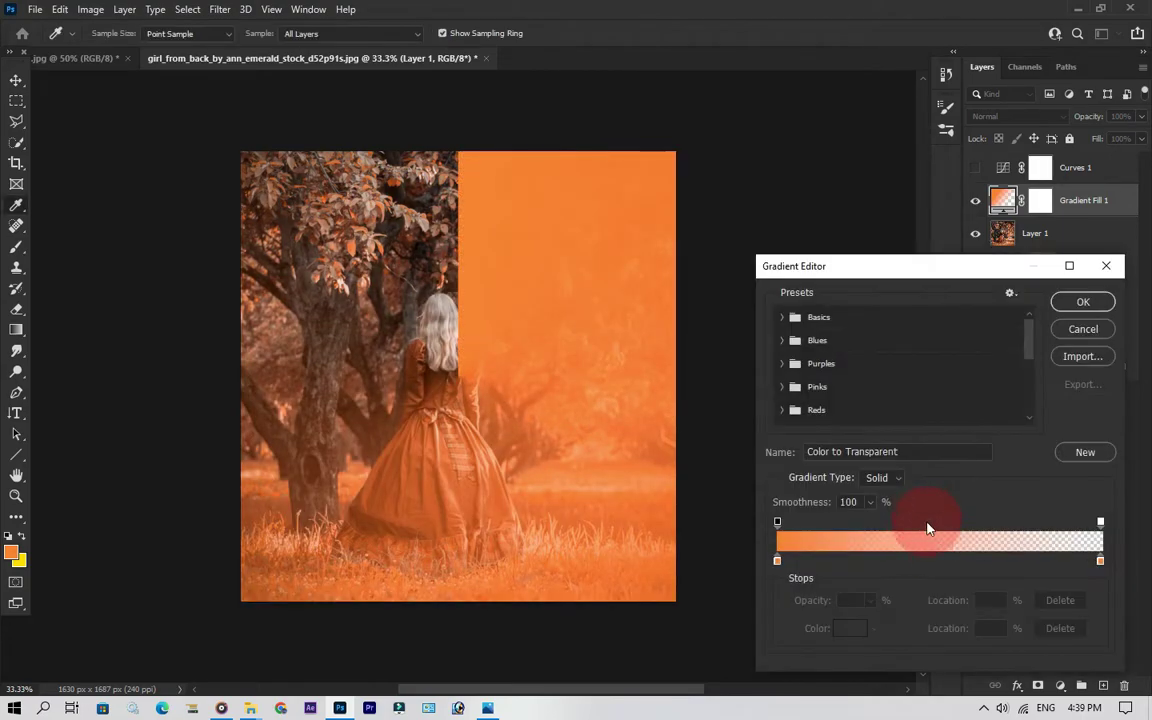
{"action": "left_click", "coordinate": [878, 478]}
{"action": "left_click", "coordinate": [880, 500]}
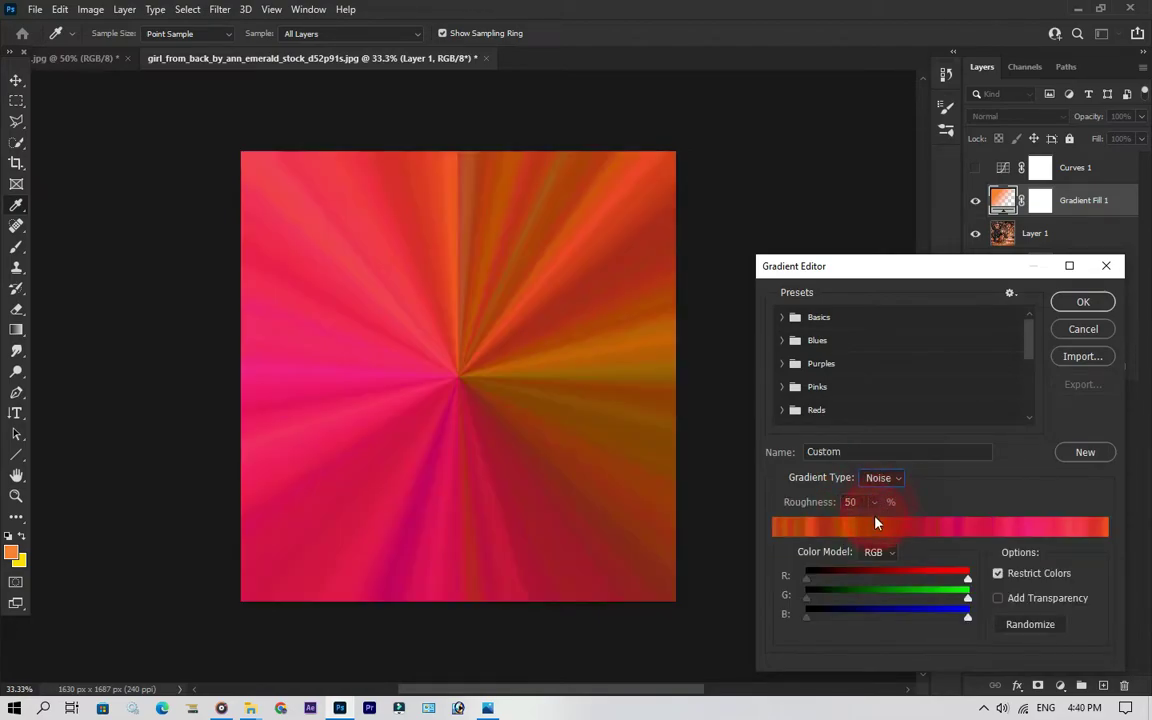
{"action": "left_click", "coordinate": [872, 582]}
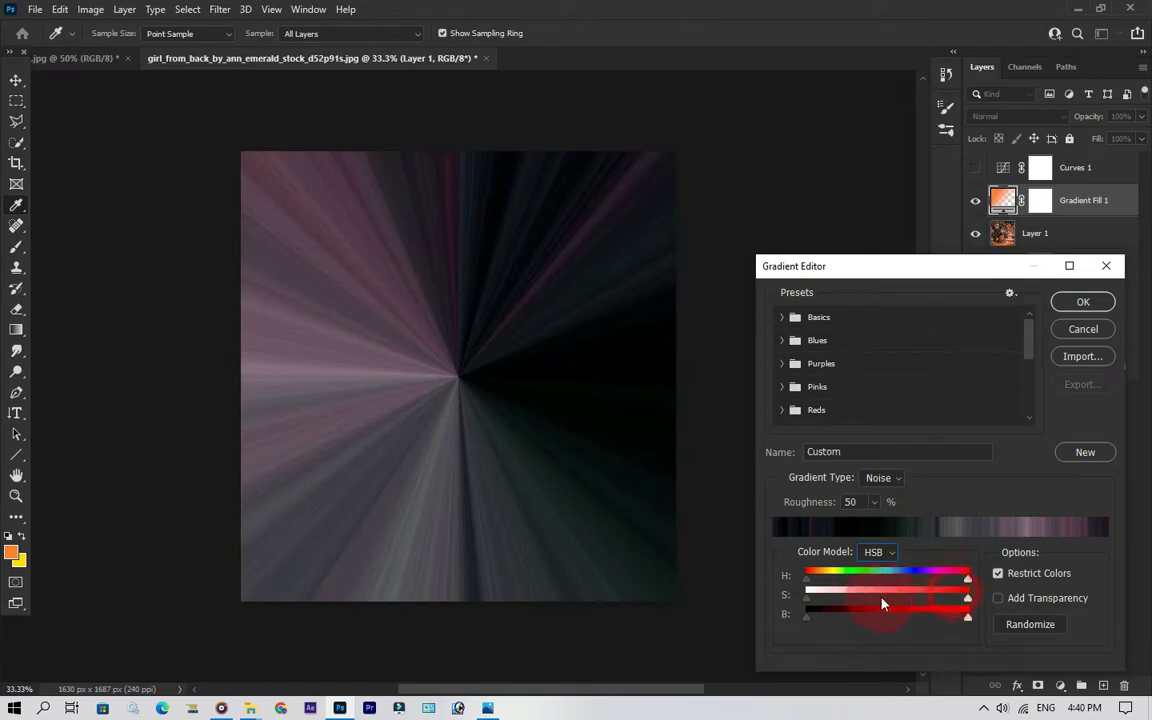
{"action": "left_click_drag", "start_coordinate": [969, 603], "coordinate": [808, 598]}
Step: Move the gradient's center to the upper part of the photo's right edge, apply the fill and set its blend mode to Screen
{"action": "left_click", "coordinate": [448, 372]}
{"action": "left_click", "coordinate": [449, 383]}
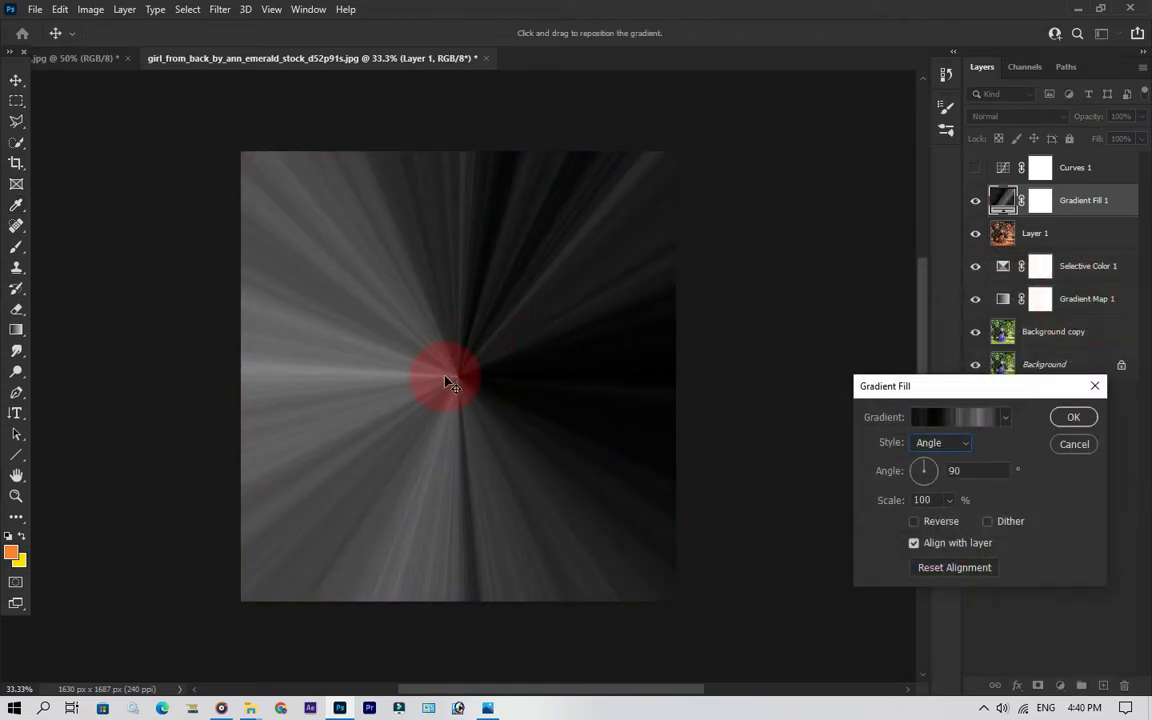
{"action": "left_click_drag", "start_coordinate": [541, 366], "coordinate": [706, 282]}
{"action": "left_click", "coordinate": [1070, 419]}
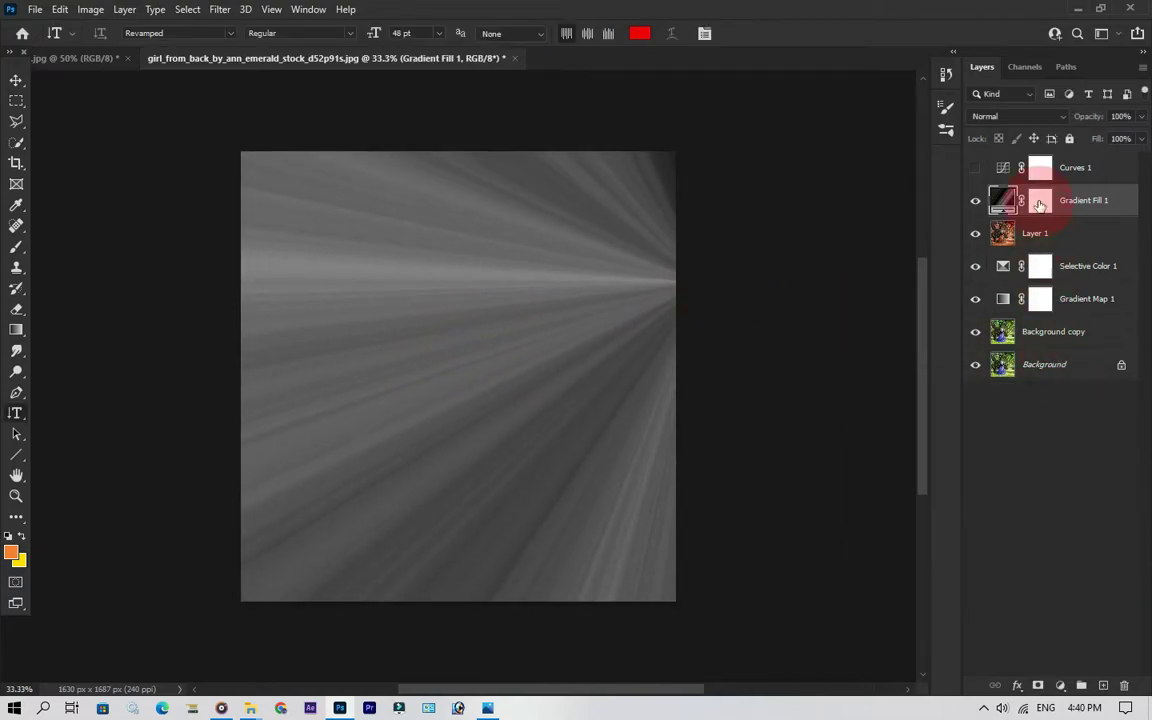
{"action": "left_click", "coordinate": [1013, 120]}
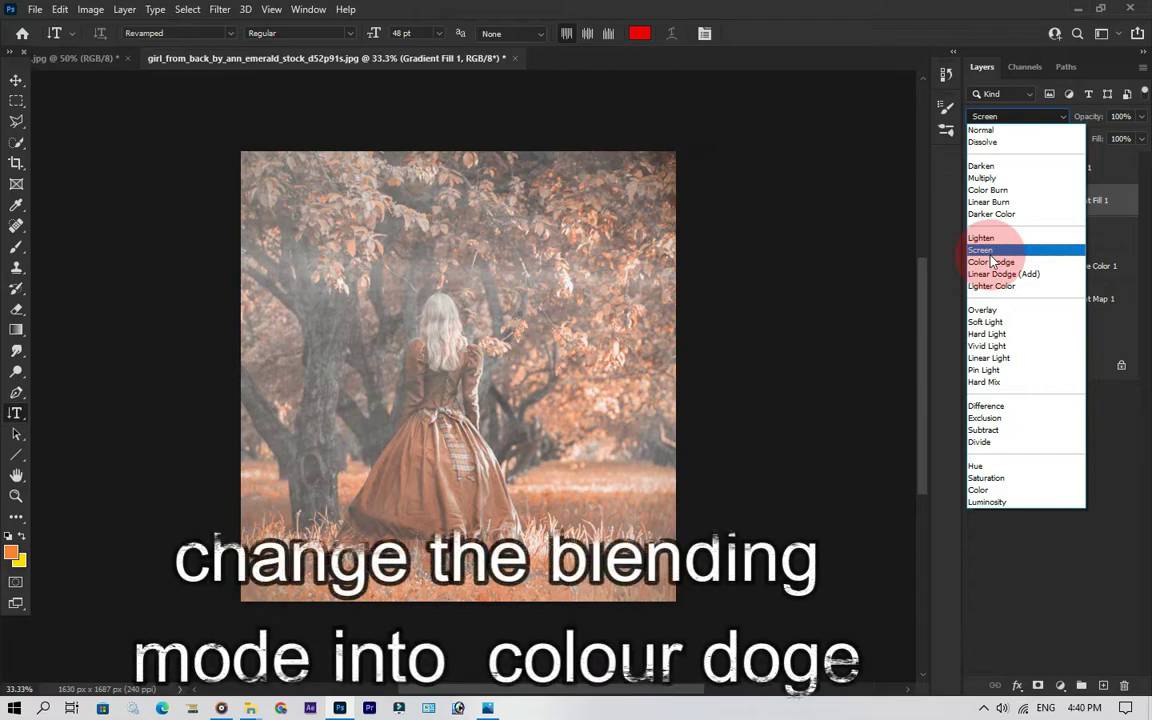
{"action": "left_click", "coordinate": [990, 255]}
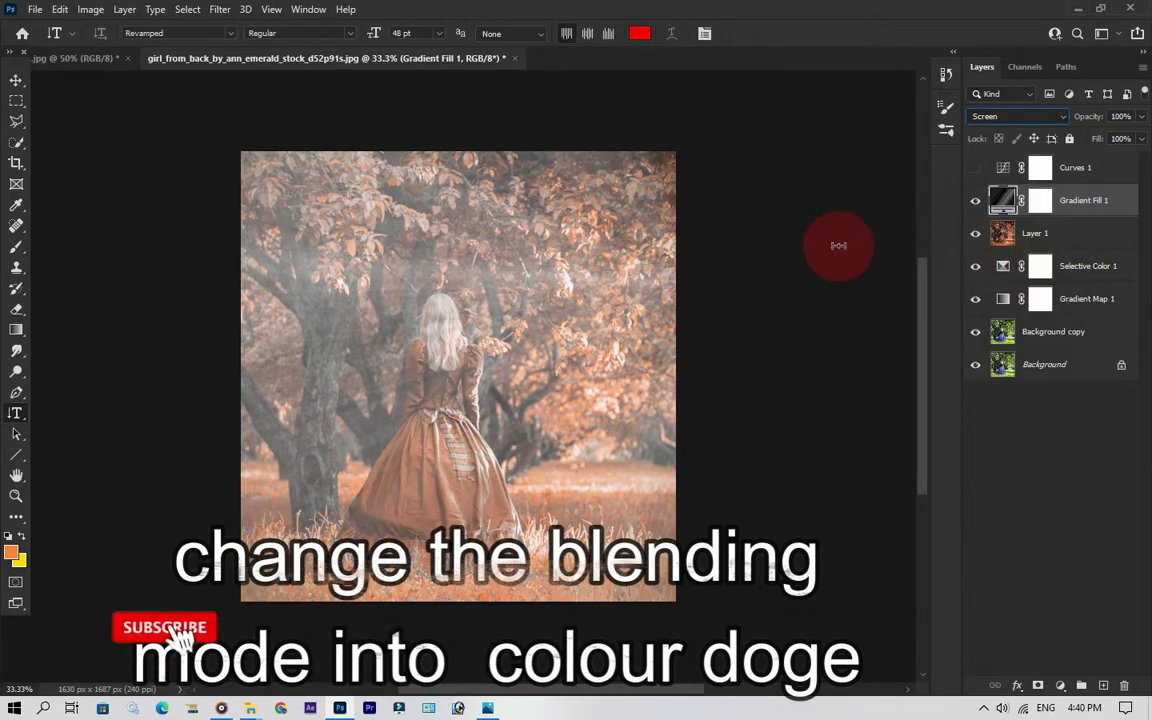
Step: Rasterize the Gradient Fill 1 layer and change its blend mode to Linear Dodge (Add)
{"action": "right_click", "coordinate": [1090, 196]}
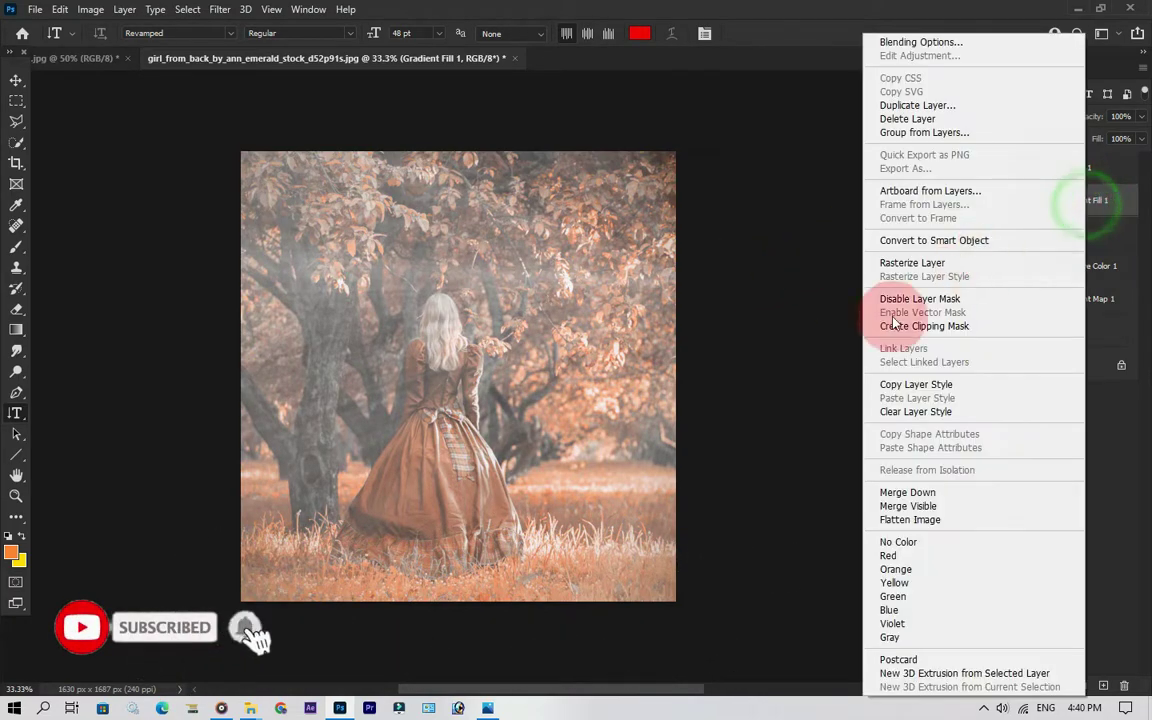
{"action": "left_click", "coordinate": [912, 262]}
{"action": "left_click", "coordinate": [990, 116]}
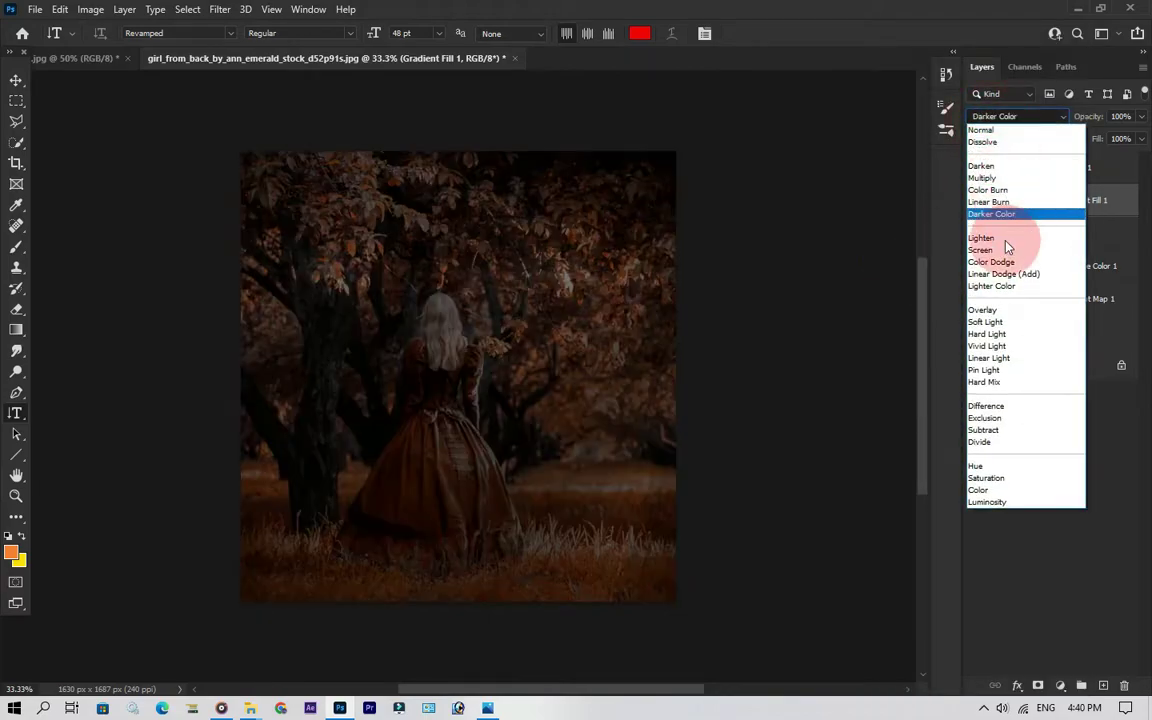
{"action": "left_click", "coordinate": [998, 275]}
Step: Paint black on the Gradient Fill 1 mask with a large soft brush at 61% opacity to fade the rays around the photo's edges
{"action": "key", "text": "ctrl+minus"}
{"action": "key", "text": "ctrl+minus"}
{"action": "key", "text": "b"}
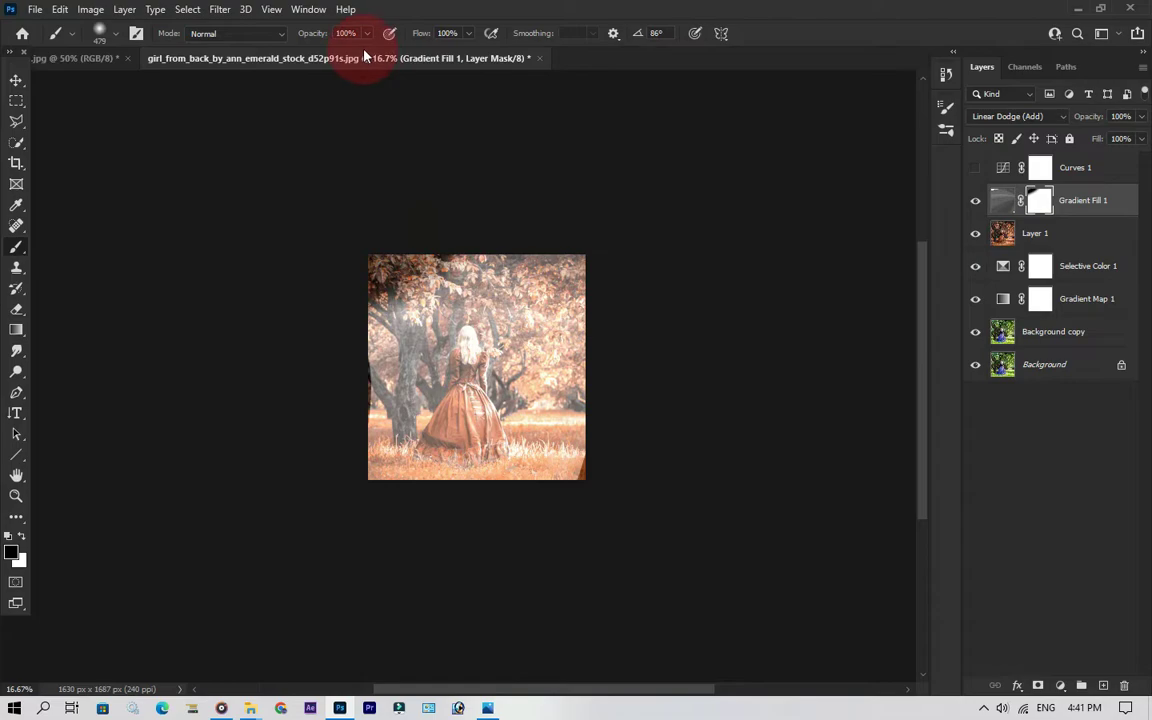
{"action": "mouse_move", "coordinate": [530, 231]}
{"action": "left_mouse_down"}
{"action": "mouse_move", "coordinate": [272, 413]}
{"action": "mouse_move", "coordinate": [621, 446]}
{"action": "mouse_move", "coordinate": [536, 499]}
{"action": "mouse_move", "coordinate": [480, 475]}
{"action": "mouse_move", "coordinate": [492, 425]}
{"action": "mouse_move", "coordinate": [326, 514]}
{"action": "mouse_move", "coordinate": [376, 466]}
{"action": "left_mouse_up"}
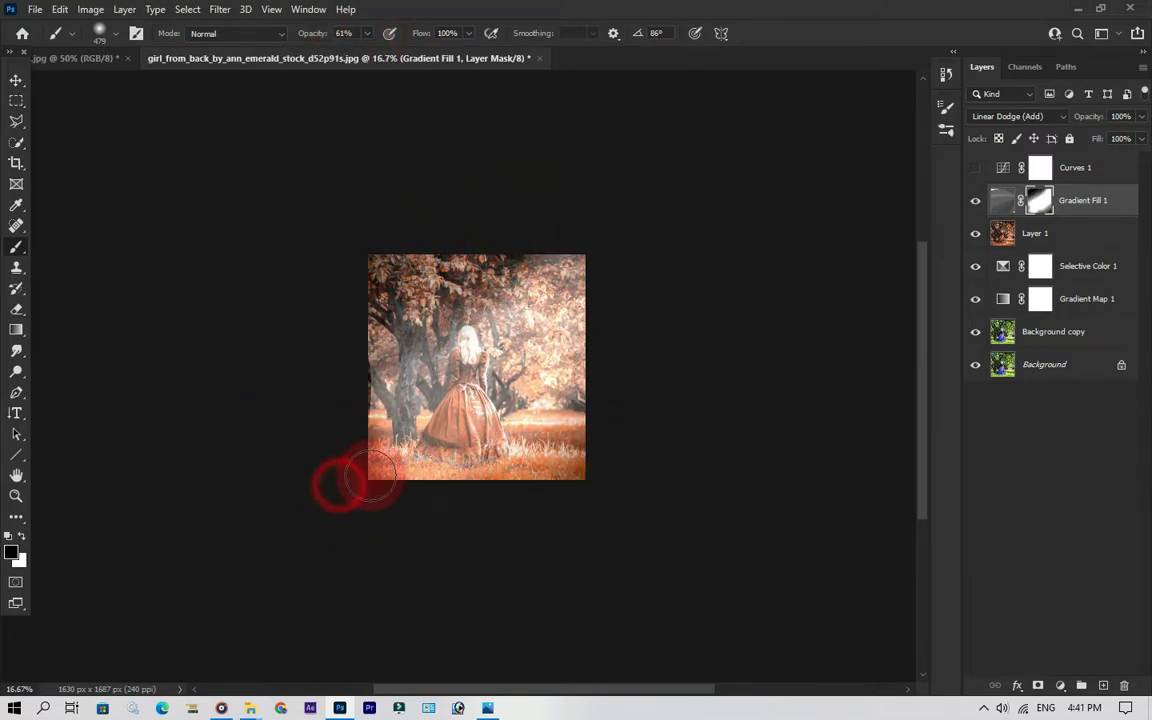
Step: Soften the rays over the woman and her dress by painting the Gradient Fill 1 mask with a smaller black brush at 27% opacity
{"action": "key", "text": "ctrl+plus"}
{"action": "key", "text": "ctrl+plus"}
{"action": "key", "text": "ctrl+plus"}
{"action": "right_click", "coordinate": [375, 465], "text": "alt"}
{"action": "mouse_move", "coordinate": [367, 33]}
{"action": "left_mouse_down"}
{"action": "mouse_move", "coordinate": [357, 57]}
{"action": "mouse_move", "coordinate": [341, 57]}
{"action": "left_mouse_up"}
{"action": "mouse_move", "coordinate": [348, 456]}
{"action": "left_mouse_down"}
{"action": "mouse_move", "coordinate": [419, 470]}
{"action": "mouse_move", "coordinate": [368, 458]}
{"action": "mouse_move", "coordinate": [437, 270]}
{"action": "mouse_move", "coordinate": [445, 193]}
{"action": "mouse_move", "coordinate": [456, 411]}
{"action": "mouse_move", "coordinate": [540, 509]}
{"action": "mouse_move", "coordinate": [425, 397]}
{"action": "left_mouse_up"}
{"action": "left_click", "coordinate": [877, 190], "text": "alt"}
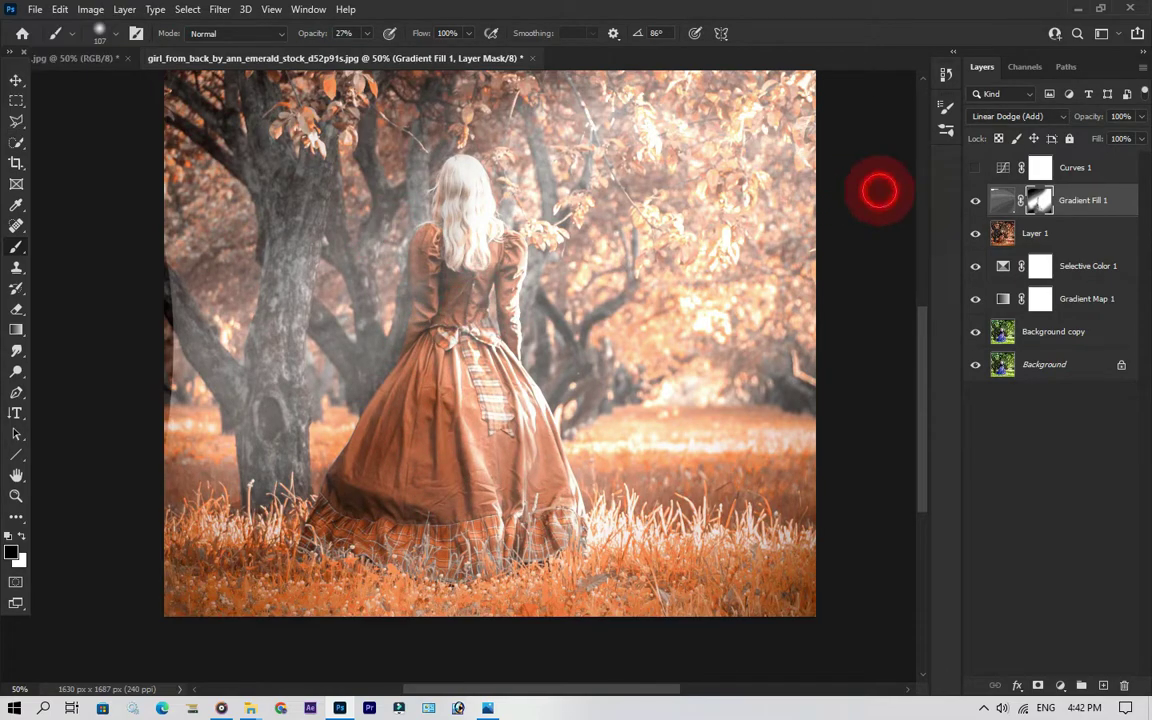
{"action": "left_click", "coordinate": [455, 231], "text": "alt"}
{"action": "left_click_drag", "start_coordinate": [469, 340], "coordinate": [443, 324]}
{"action": "left_click_drag", "start_coordinate": [440, 210], "coordinate": [459, 226]}
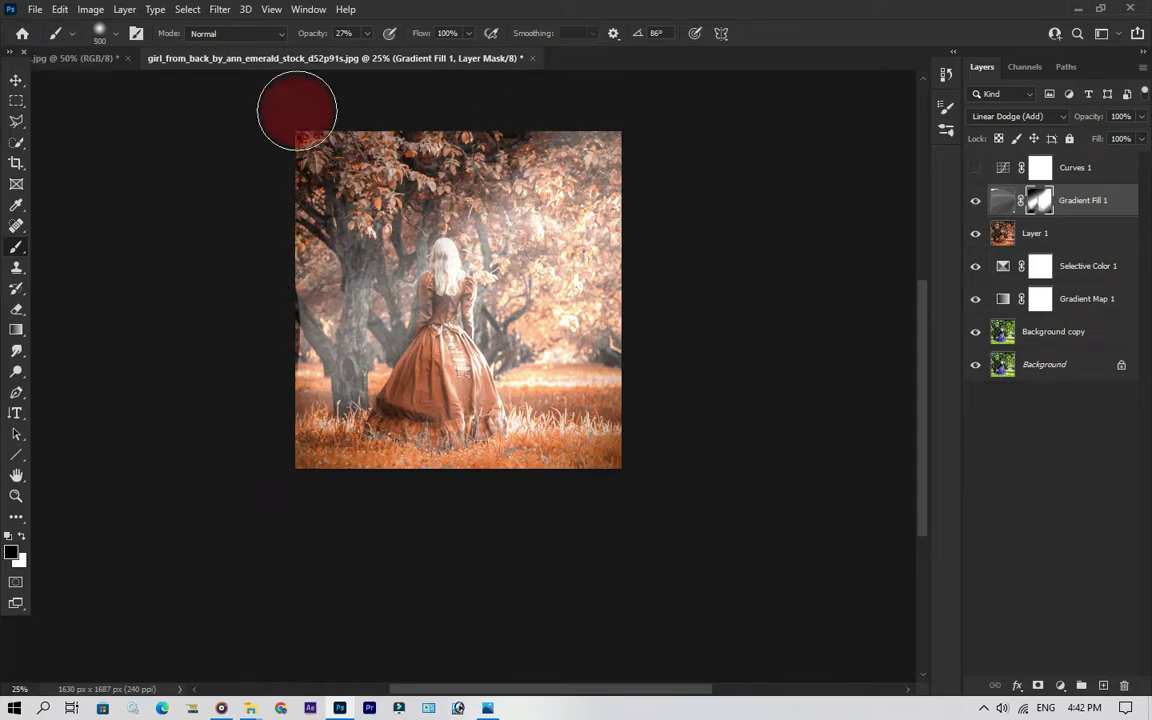
Step: Lightly fade the remaining haze across the photo on the Gradient Fill 1 mask with a size 500 black brush at 16% opacity
{"action": "left_click_drag", "start_coordinate": [361, 54], "coordinate": [354, 52]}
{"action": "mouse_move", "coordinate": [320, 290]}
{"action": "left_mouse_down"}
{"action": "mouse_move", "coordinate": [368, 244]}
{"action": "mouse_move", "coordinate": [424, 231]}
{"action": "mouse_move", "coordinate": [514, 167]}
{"action": "mouse_move", "coordinate": [610, 305]}
{"action": "mouse_move", "coordinate": [414, 360]}
{"action": "mouse_move", "coordinate": [392, 272]}
{"action": "mouse_move", "coordinate": [226, 372]}
{"action": "mouse_move", "coordinate": [737, 158]}
{"action": "left_mouse_up"}
{"action": "left_click_drag", "start_coordinate": [625, 242], "coordinate": [699, 134]}
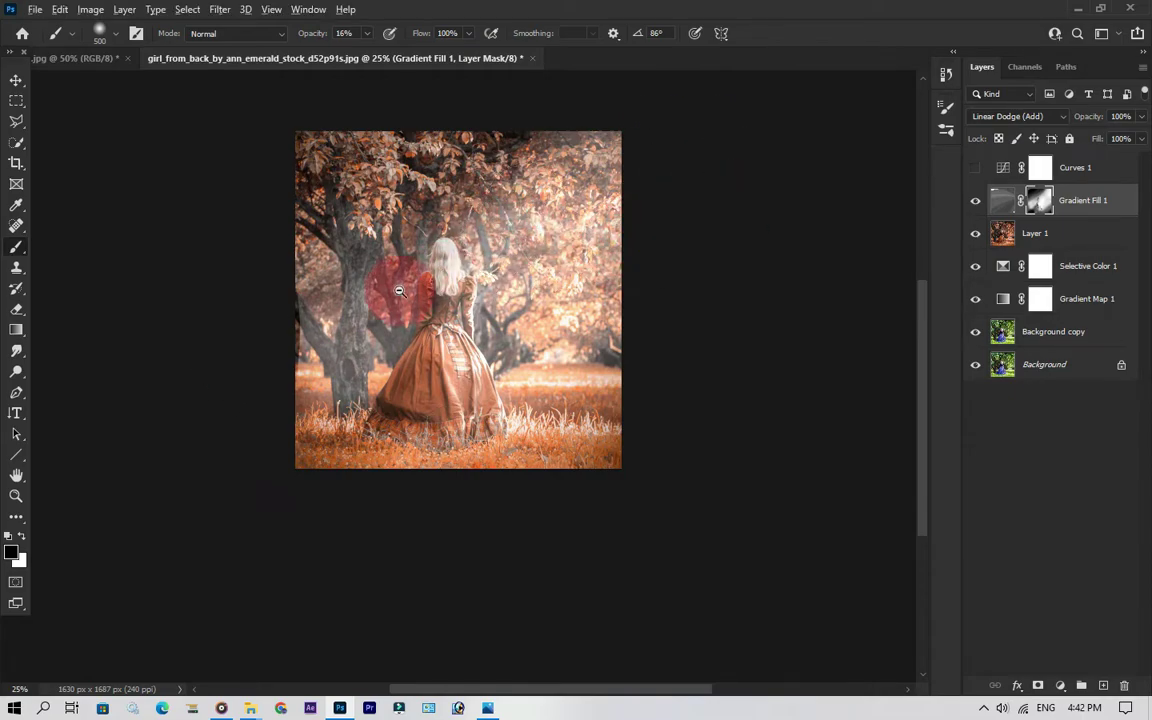
{"action": "scroll", "coordinate": [398, 290], "scroll_direction": "down", "scroll_amount": 2}
{"action": "left_click_drag", "start_coordinate": [469, 300], "coordinate": [474, 334]}
{"action": "left_click", "coordinate": [926, 320]}
Step: Show the Curves 1 layer and paint black on its mask with a size 1000 brush, revealing light diagonally from the photo's upper right corner
{"action": "left_click", "coordinate": [1087, 167]}
{"action": "left_click", "coordinate": [975, 167]}
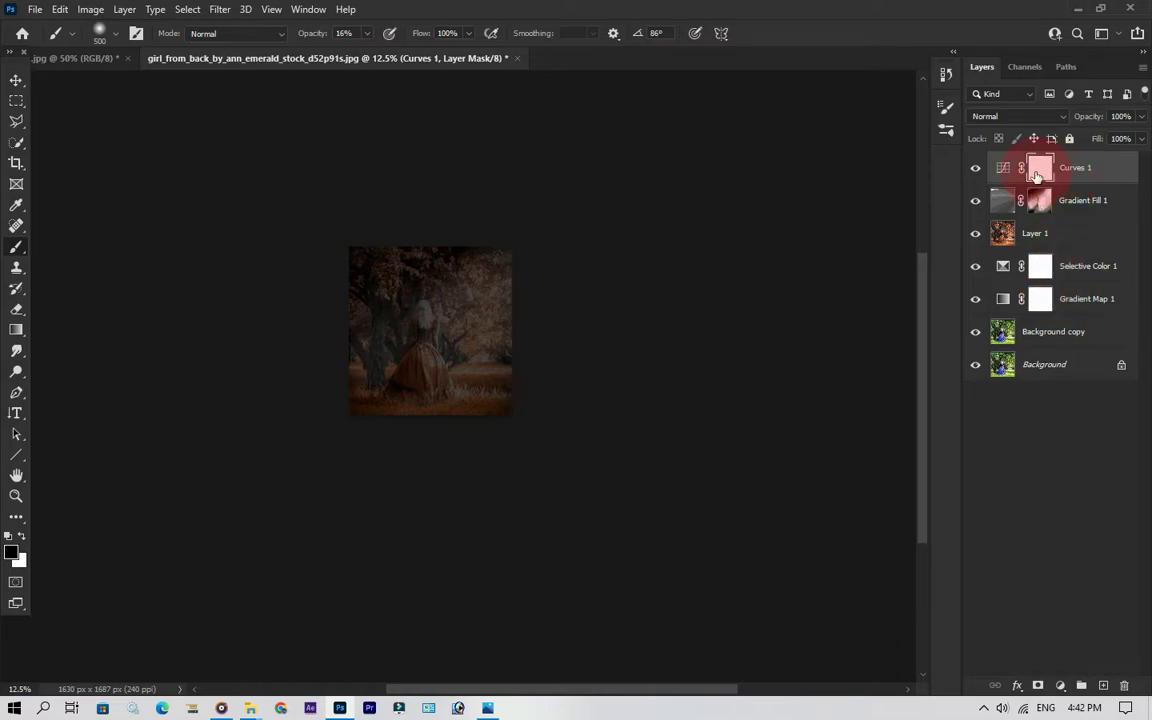
{"action": "left_click", "coordinate": [577, 244]}
{"action": "key", "text": "bracketright"}
{"action": "key", "text": "bracketright"}
{"action": "key", "text": "bracketright"}
{"action": "key", "text": "bracketright"}
{"action": "key", "text": "bracketright"}
{"action": "mouse_move", "coordinate": [589, 258]}
{"action": "left_mouse_down"}
{"action": "mouse_move", "coordinate": [495, 265]}
{"action": "mouse_move", "coordinate": [550, 244]}
{"action": "mouse_move", "coordinate": [499, 297]}
{"action": "mouse_move", "coordinate": [527, 229]}
{"action": "mouse_move", "coordinate": [432, 302]}
{"action": "mouse_move", "coordinate": [510, 217]}
{"action": "mouse_move", "coordinate": [380, 358]}
{"action": "mouse_move", "coordinate": [483, 314]}
{"action": "mouse_move", "coordinate": [499, 288]}
{"action": "mouse_move", "coordinate": [393, 378]}
{"action": "left_mouse_up"}
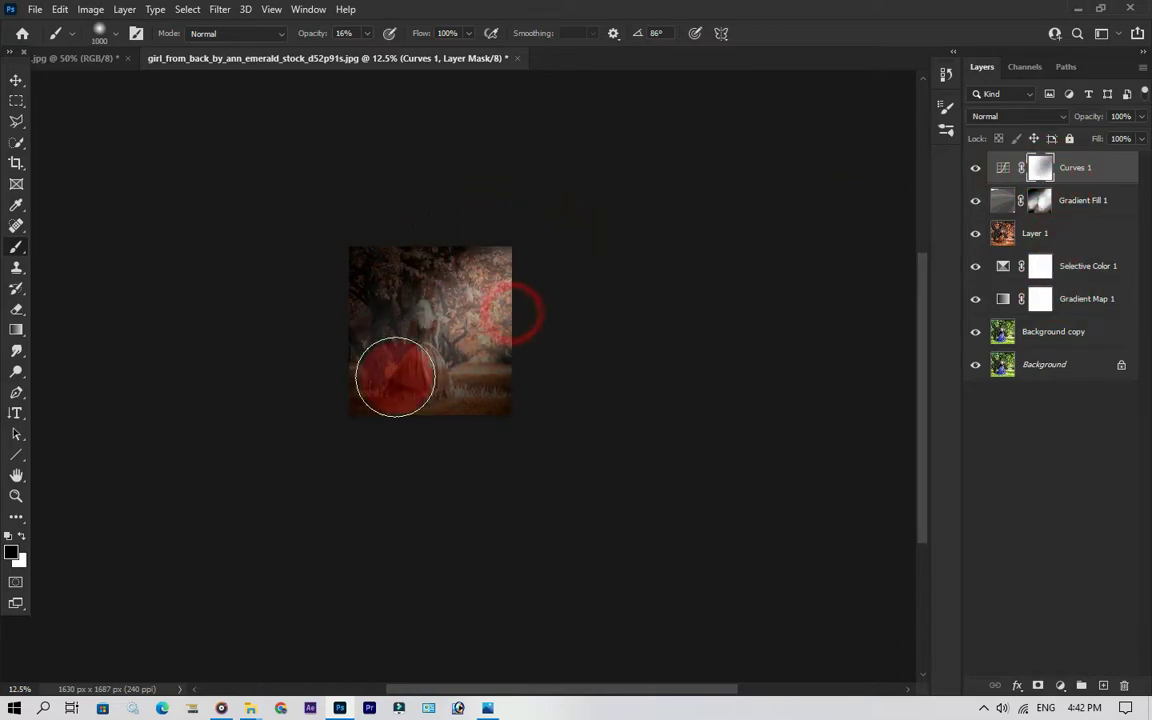
Step: Brighten the woman and the areas around her with more soft black strokes on the Curves 1 mask at 16% opacity
{"action": "scroll", "coordinate": [450, 296], "scroll_direction": "up", "scroll_amount": 3}
{"action": "mouse_move", "coordinate": [503, 200]}
{"action": "left_mouse_down"}
{"action": "mouse_move", "coordinate": [361, 343]}
{"action": "mouse_move", "coordinate": [598, 157]}
{"action": "mouse_move", "coordinate": [542, 256]}
{"action": "mouse_move", "coordinate": [530, 365]}
{"action": "left_mouse_up"}
{"action": "scroll", "coordinate": [477, 337], "scroll_direction": "down", "scroll_amount": 1}
{"action": "mouse_move", "coordinate": [477, 337]}
{"action": "left_mouse_down"}
{"action": "mouse_move", "coordinate": [401, 383]}
{"action": "mouse_move", "coordinate": [610, 351]}
{"action": "mouse_move", "coordinate": [587, 344]}
{"action": "mouse_move", "coordinate": [568, 373]}
{"action": "mouse_move", "coordinate": [441, 420]}
{"action": "mouse_move", "coordinate": [414, 407]}
{"action": "mouse_move", "coordinate": [395, 299]}
{"action": "mouse_move", "coordinate": [507, 234]}
{"action": "mouse_move", "coordinate": [535, 196]}
{"action": "mouse_move", "coordinate": [555, 341]}
{"action": "mouse_move", "coordinate": [486, 425]}
{"action": "mouse_move", "coordinate": [499, 224]}
{"action": "mouse_move", "coordinate": [378, 308]}
{"action": "left_mouse_up"}
{"action": "mouse_move", "coordinate": [382, 390]}
{"action": "left_mouse_down"}
{"action": "mouse_move", "coordinate": [430, 413]}
{"action": "mouse_move", "coordinate": [352, 386]}
{"action": "mouse_move", "coordinate": [440, 309]}
{"action": "mouse_move", "coordinate": [438, 343]}
{"action": "mouse_move", "coordinate": [566, 377]}
{"action": "mouse_move", "coordinate": [534, 378]}
{"action": "mouse_move", "coordinate": [653, 430]}
{"action": "mouse_move", "coordinate": [500, 427]}
{"action": "mouse_move", "coordinate": [437, 309]}
{"action": "left_mouse_up"}
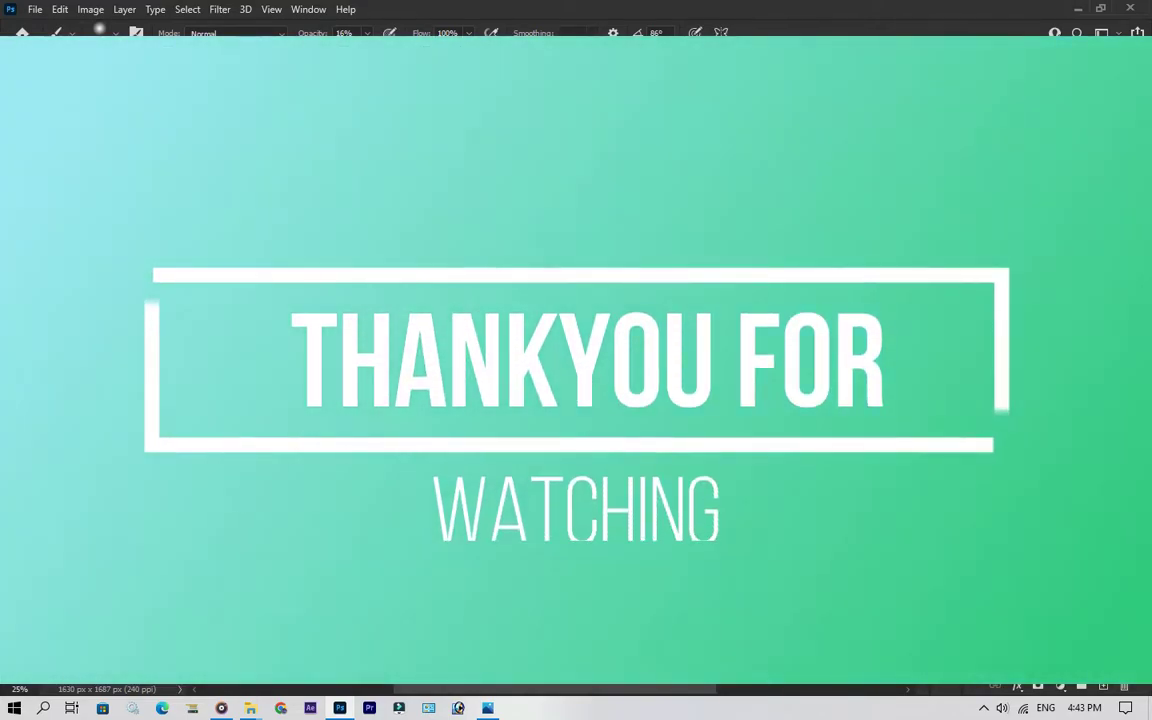